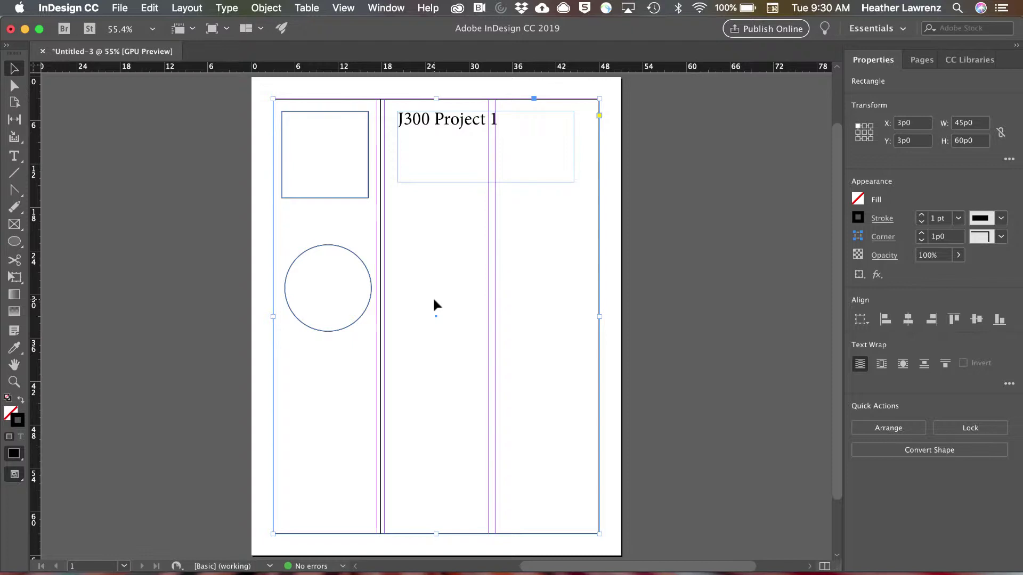
Select the vertical column line and fill it with the C=100 cyan swatch
{"action": "left_click", "coordinate": [380, 309]}
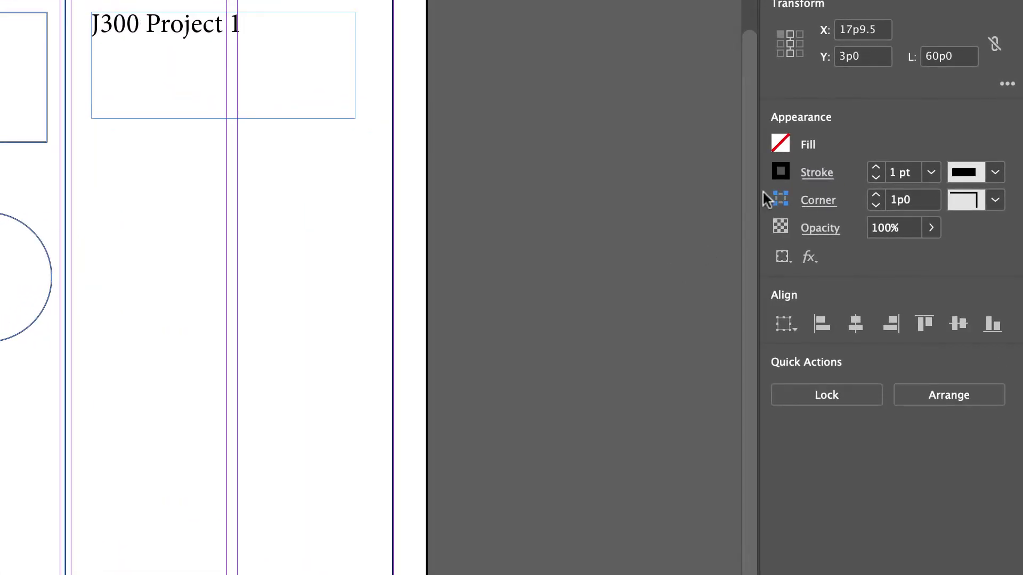
{"action": "left_click", "coordinate": [780, 142]}
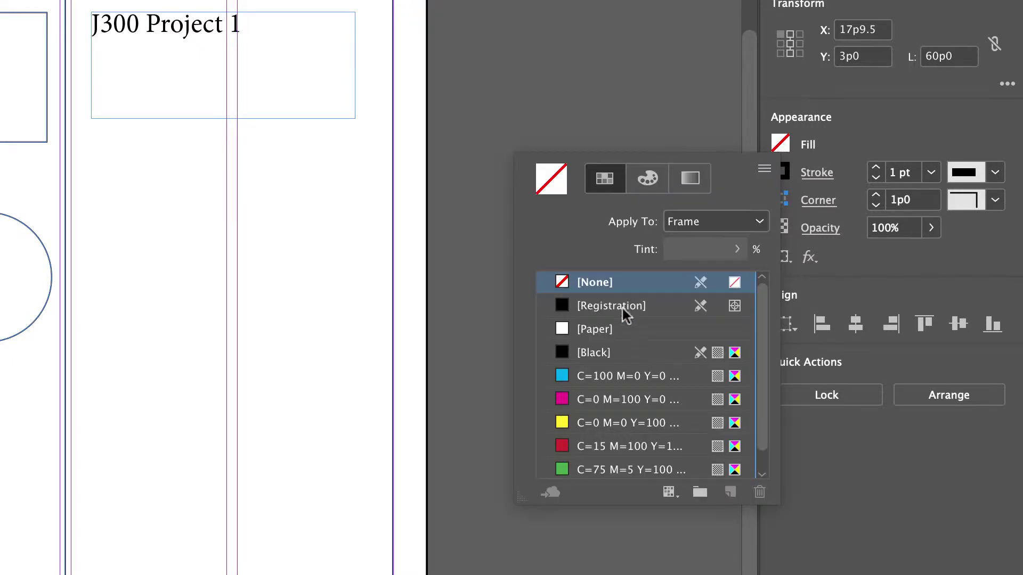
{"action": "left_click", "coordinate": [609, 375]}
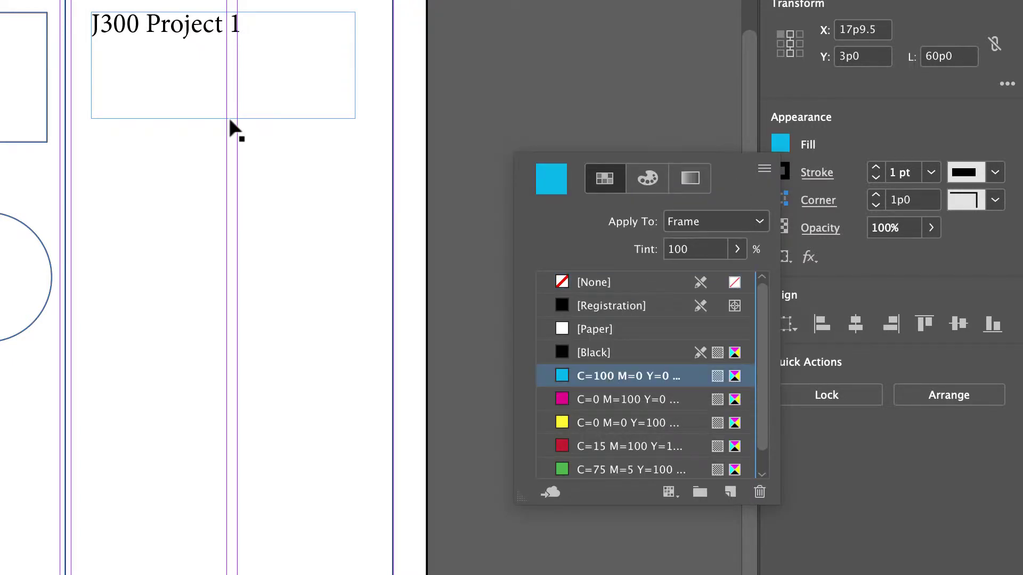
{"action": "key", "text": "super+equal"}
{"action": "key", "text": "super+equal"}
{"action": "key", "text": "super+equal"}
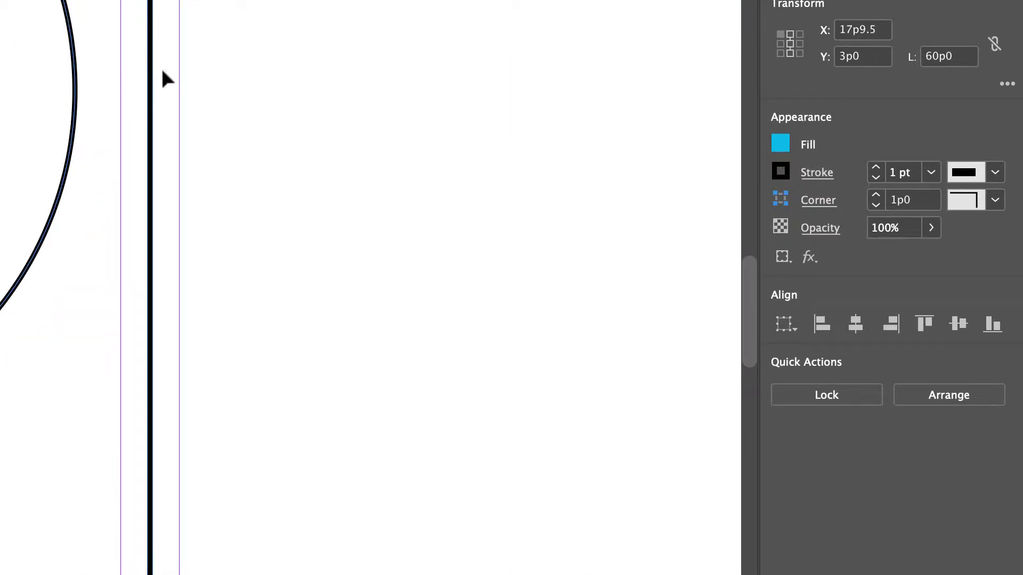
Make the line's stroke [Black] after trying cyan and magenta
{"action": "left_click", "coordinate": [782, 170]}
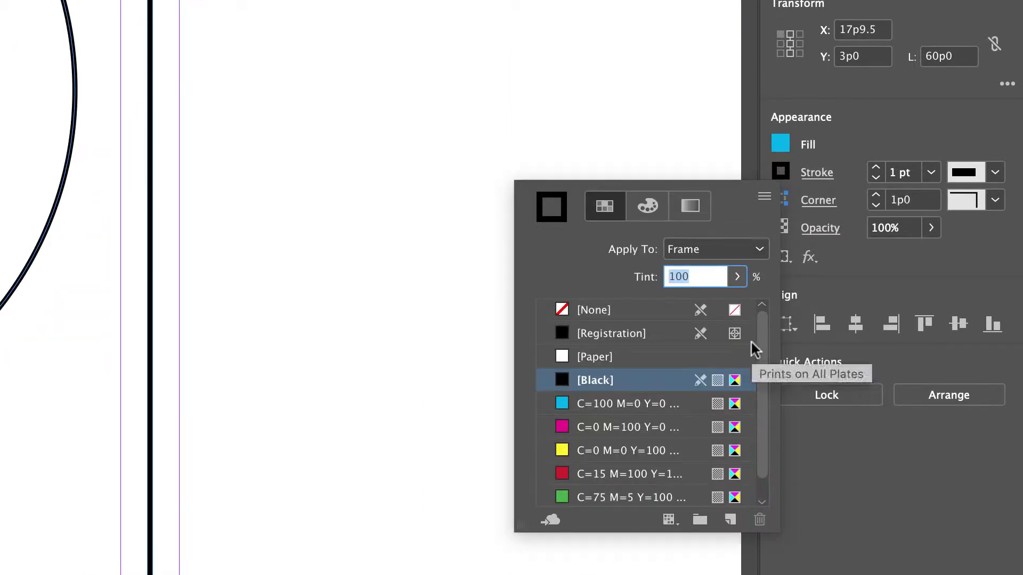
{"action": "left_click", "coordinate": [635, 405]}
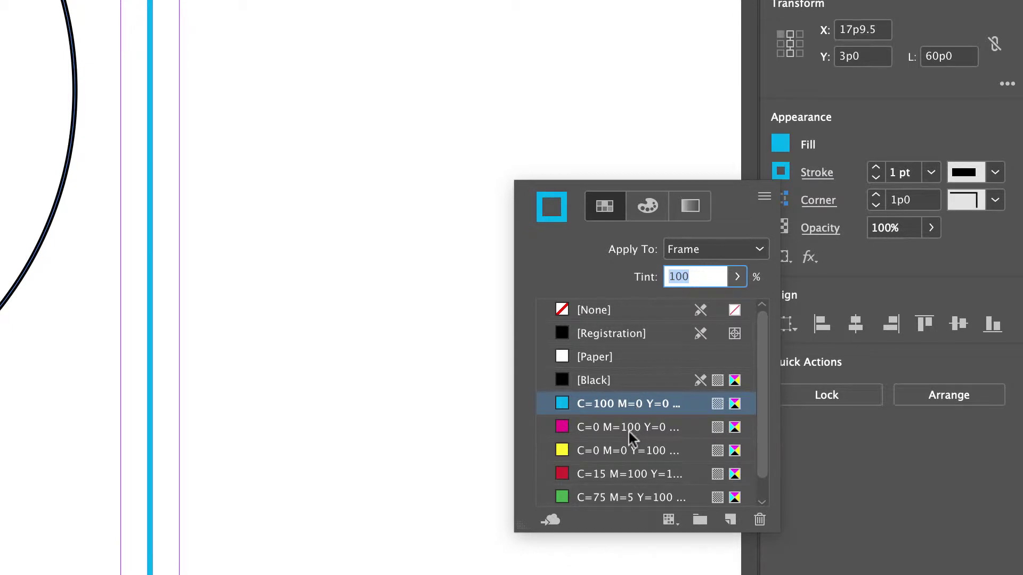
{"action": "left_click", "coordinate": [628, 428]}
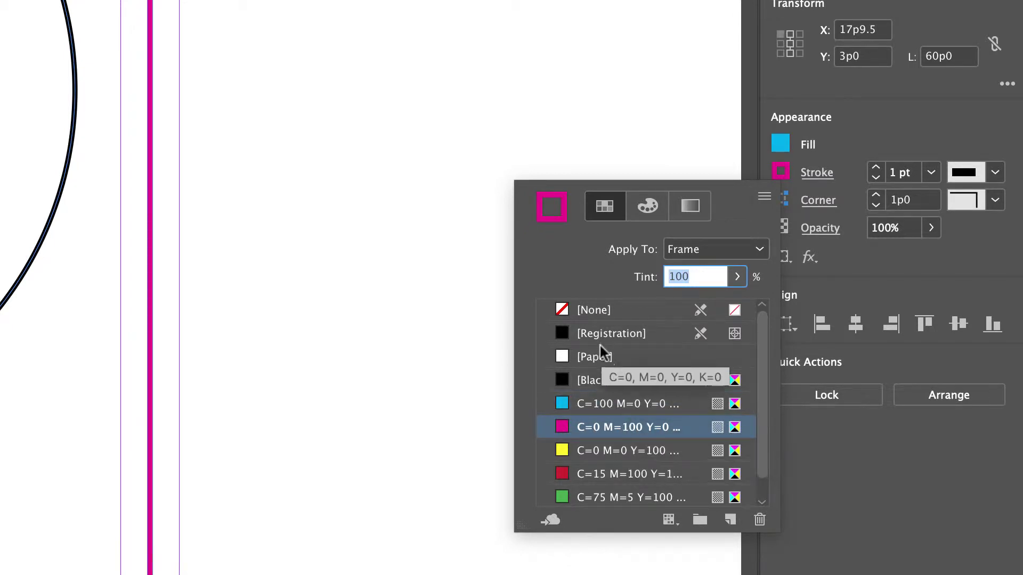
{"action": "left_click", "coordinate": [612, 378]}
{"action": "left_click", "coordinate": [884, 126]}
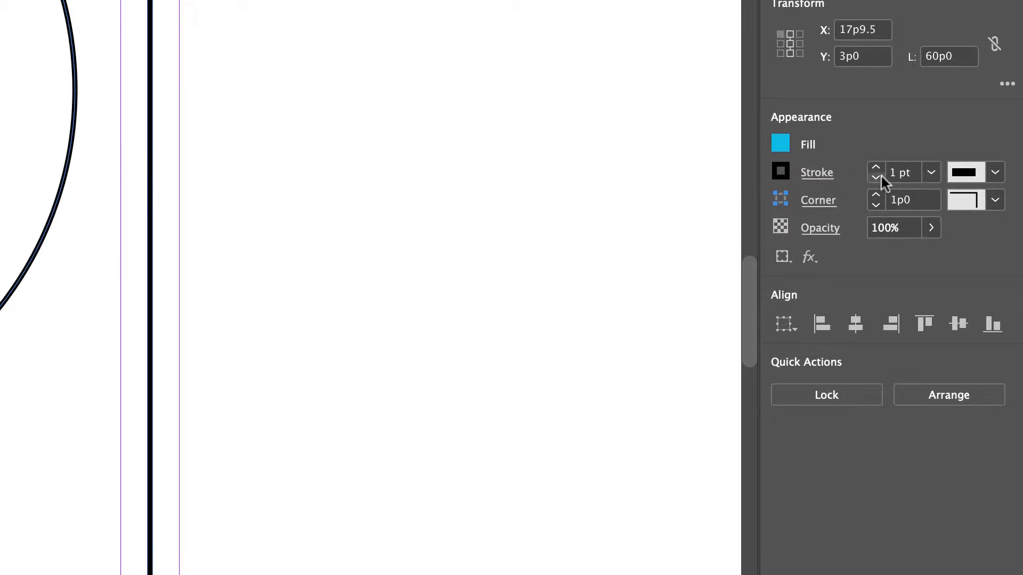
Change the line's stroke to Dashed with a C=100 M=0 Y=0 K=0 gap colour
{"action": "left_click", "coordinate": [995, 173]}
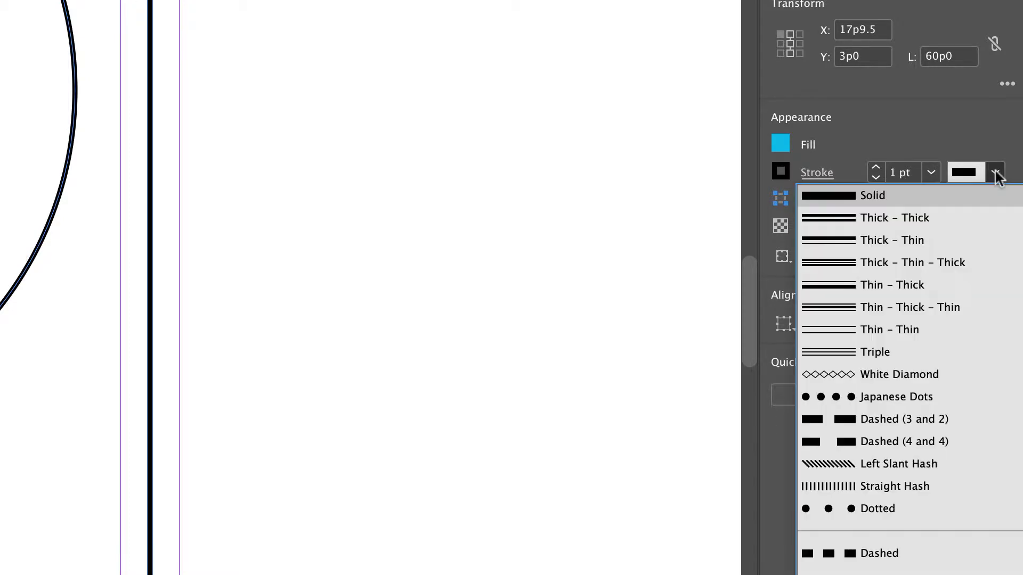
{"action": "left_click", "coordinate": [995, 118]}
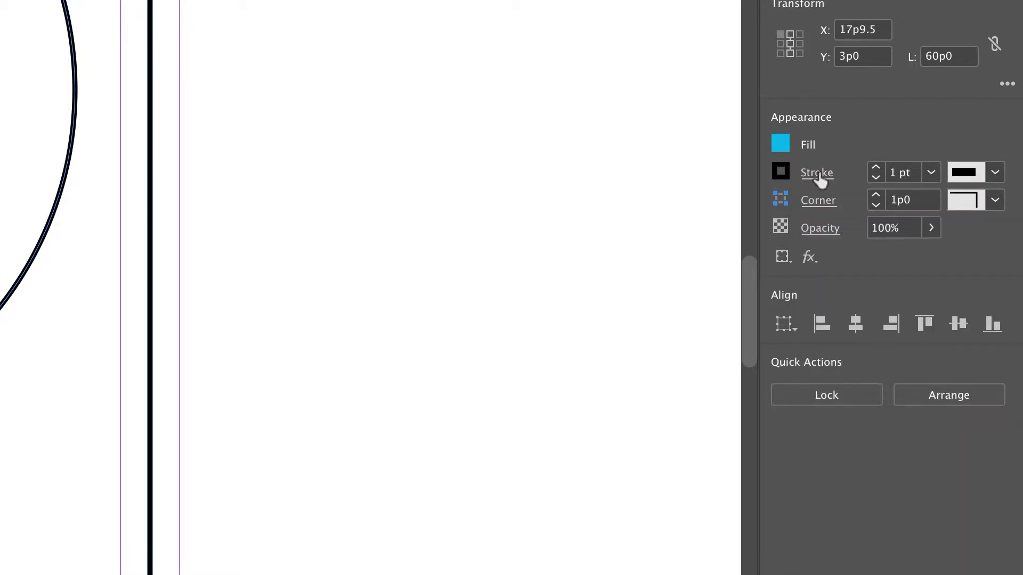
{"action": "left_click", "coordinate": [817, 173]}
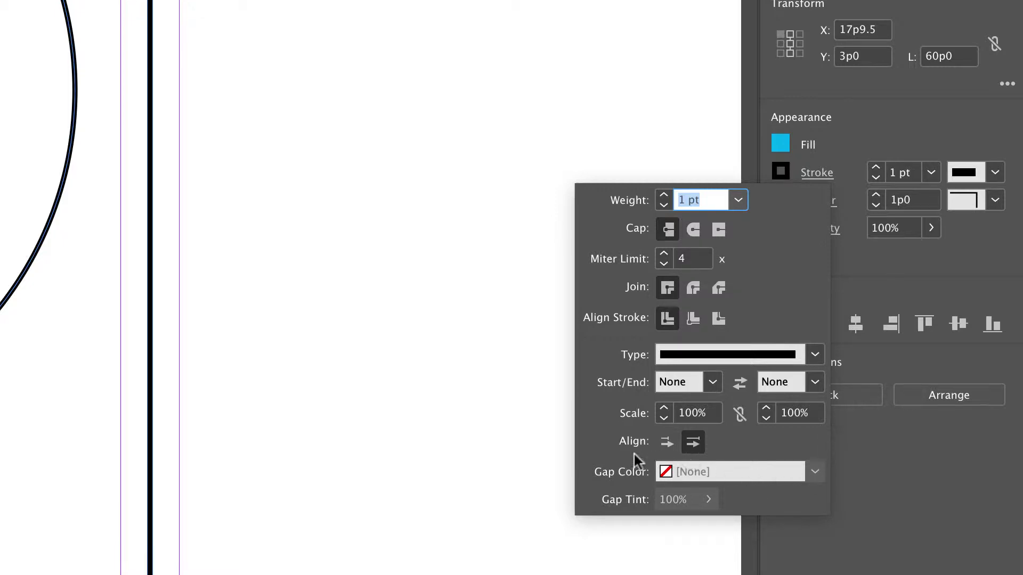
{"action": "key", "text": "Tab"}
{"action": "key", "text": "Tab"}
{"action": "key", "text": "Down"}
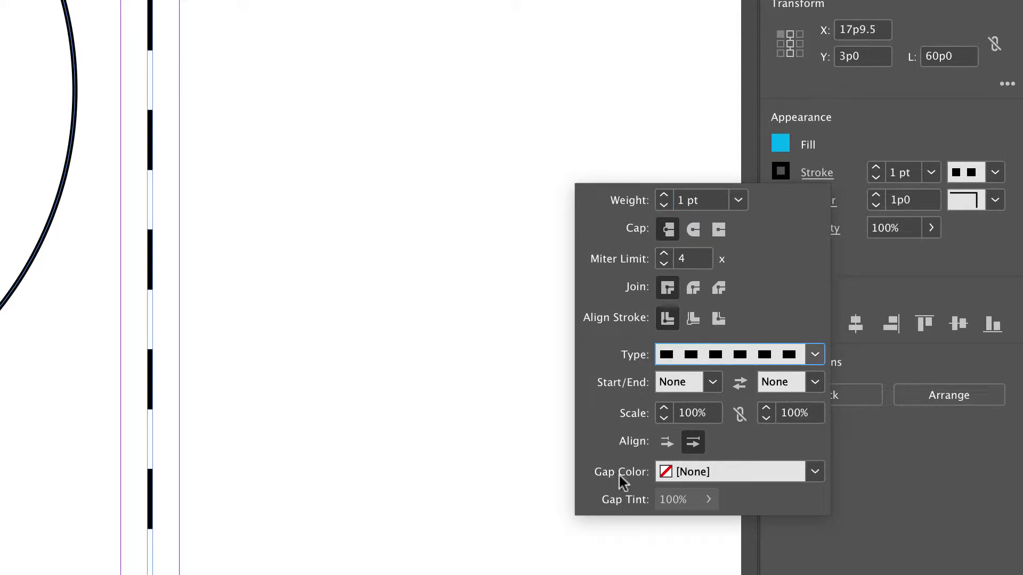
{"action": "left_click", "coordinate": [815, 472]}
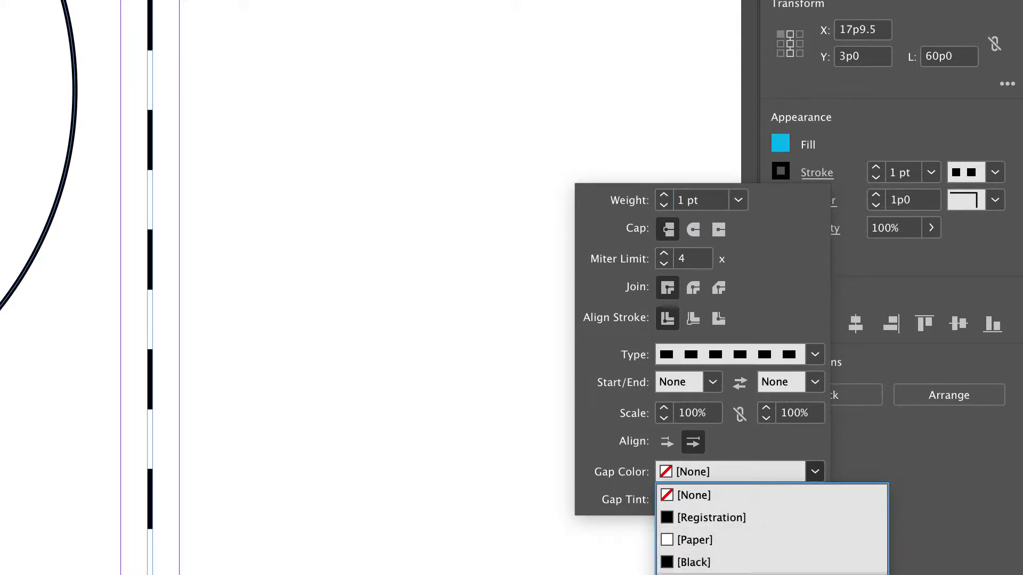
{"action": "left_click", "coordinate": [703, 574]}
{"action": "key", "text": "Escape"}
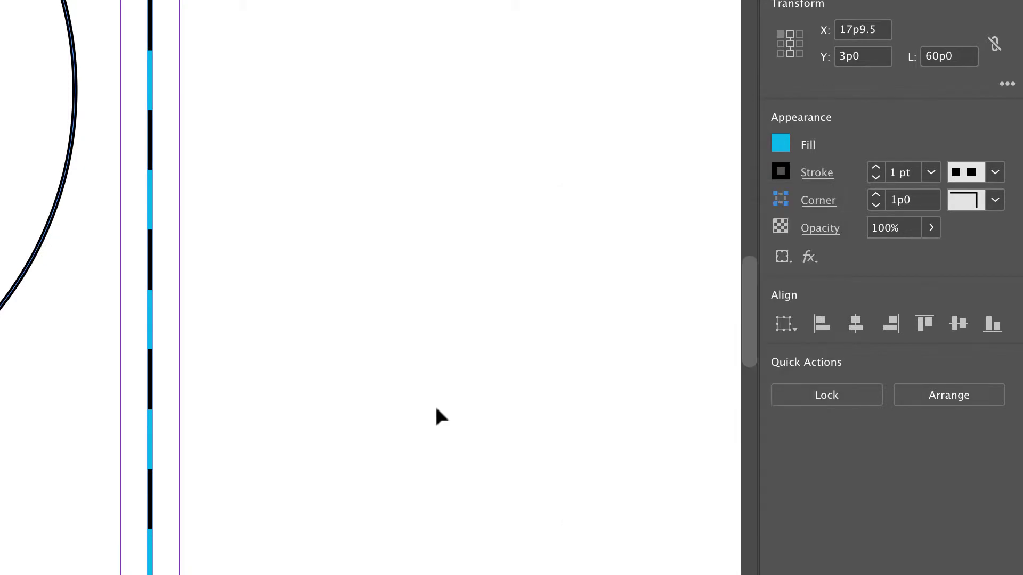
{"action": "key", "text": "ctrl+minus"}
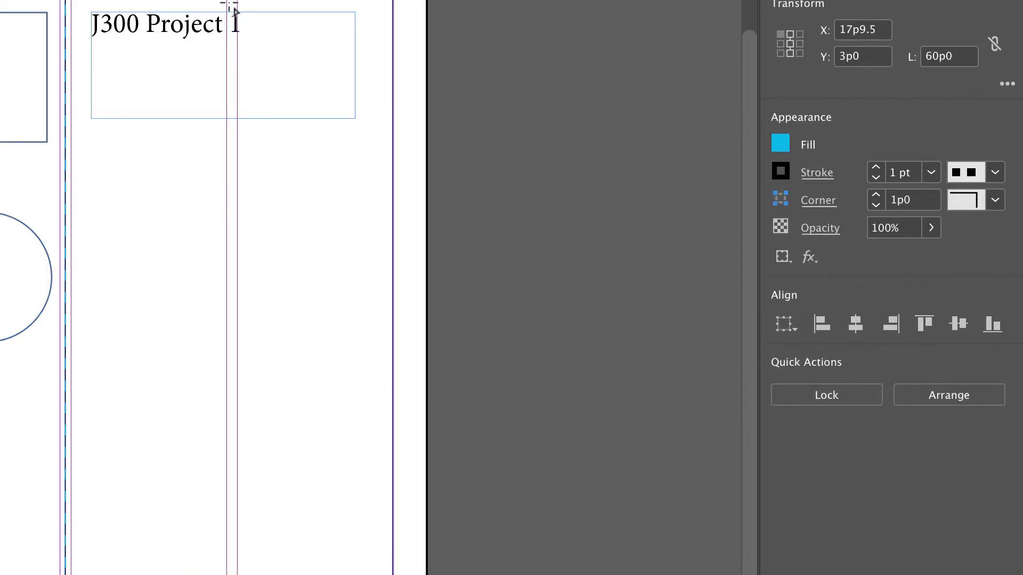
Draw a vertical line down the page beside the right column guide
{"action": "mouse_move", "coordinate": [238, 3]}
{"action": "left_mouse_down"}
{"action": "mouse_move", "coordinate": [235, 267]}
{"action": "mouse_move", "coordinate": [255, 565]}
{"action": "left_mouse_up"}
{"action": "key", "text": "super+shift+a"}
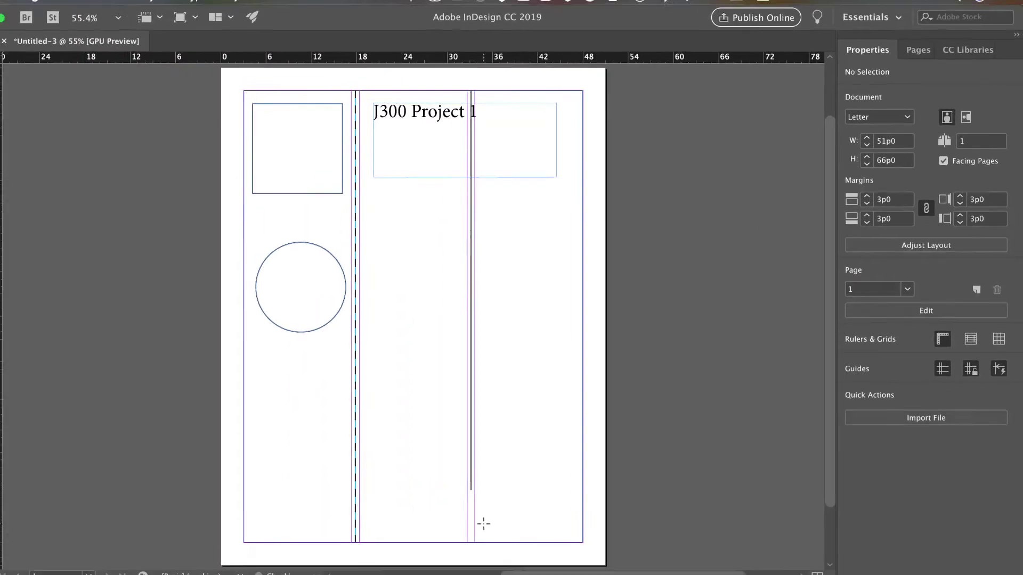
{"action": "key", "text": "v"}
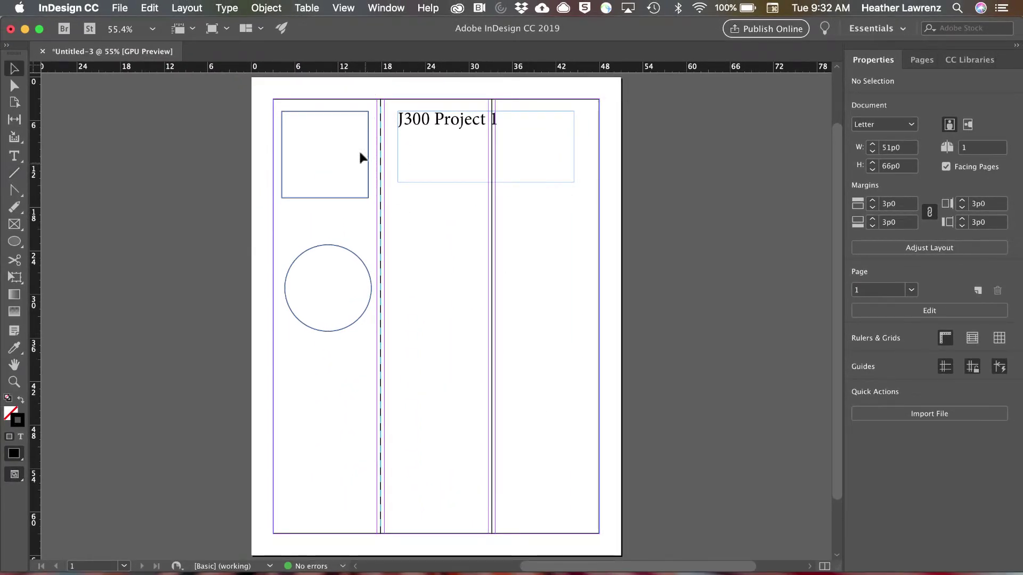
Fill the top-left square with [Black], leaving the circle unfilled
{"action": "left_click", "coordinate": [315, 99]}
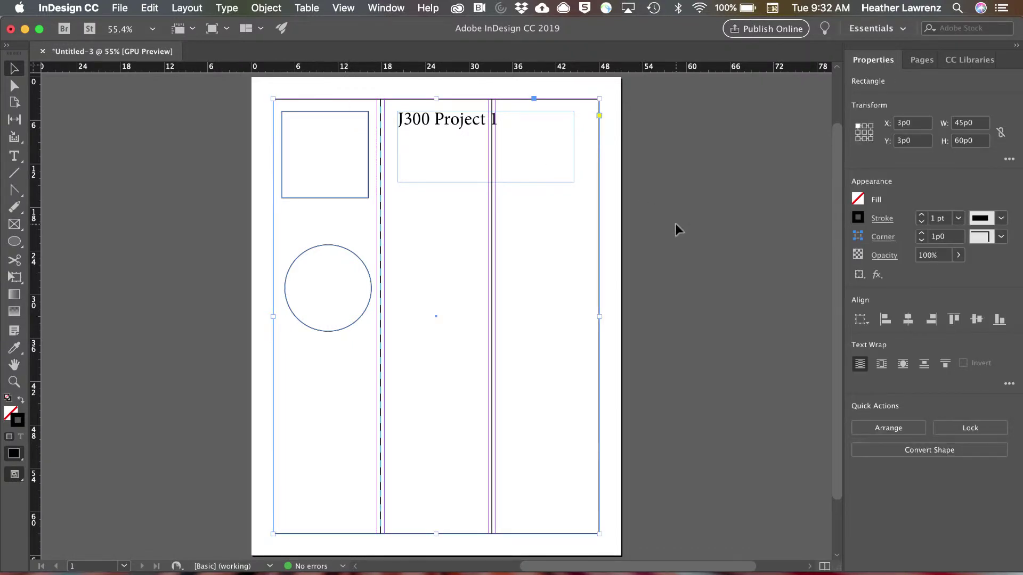
{"action": "key", "text": "super+alt+bracketleft"}
{"action": "left_click", "coordinate": [857, 199]}
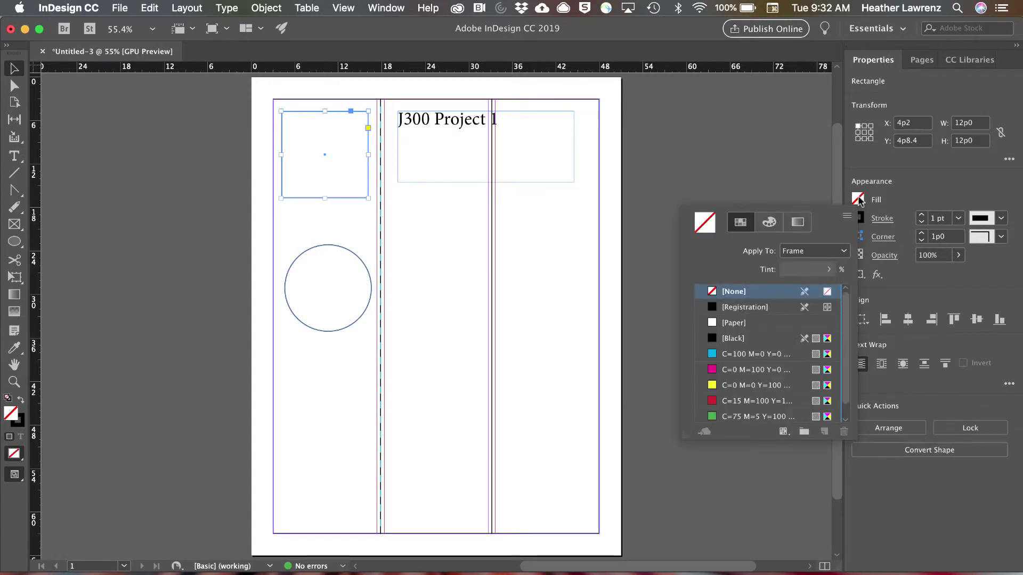
{"action": "left_click", "coordinate": [734, 338]}
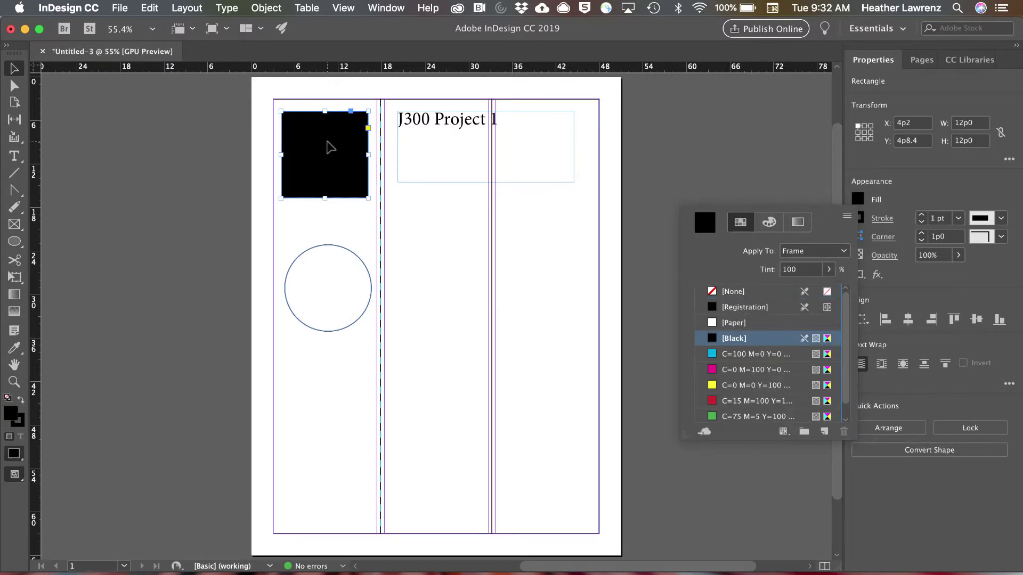
{"action": "left_click", "coordinate": [343, 254]}
{"action": "left_click", "coordinate": [340, 245]}
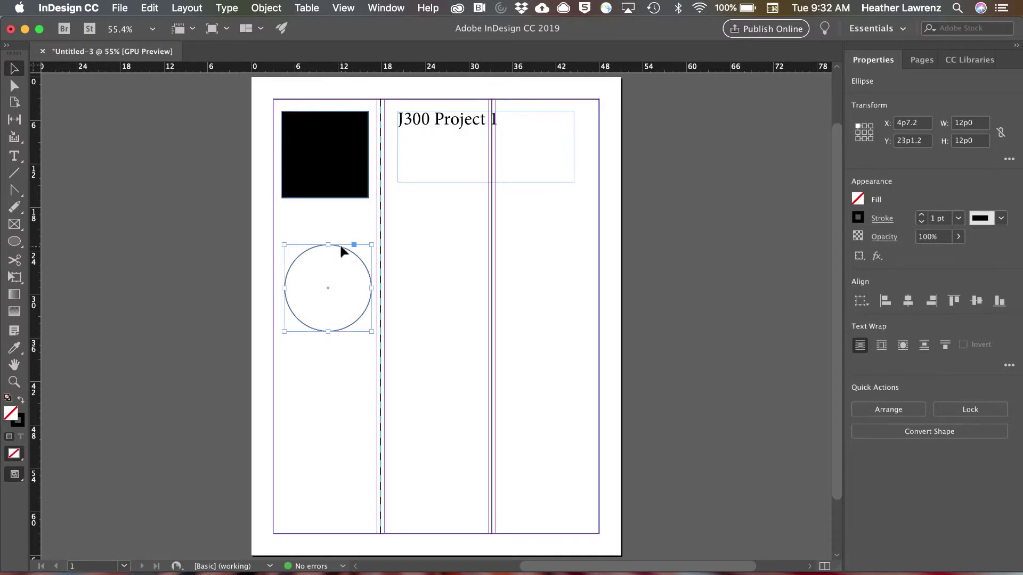
{"action": "key", "text": "super+shift+a"}
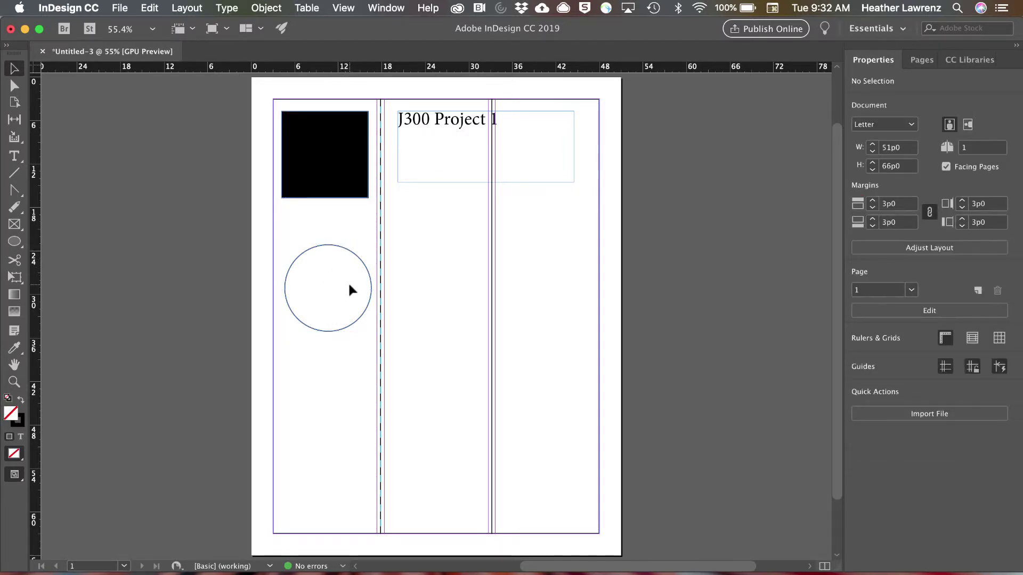
Fill the circle with C=100 cyan at a 21% tint
{"action": "left_click", "coordinate": [356, 254]}
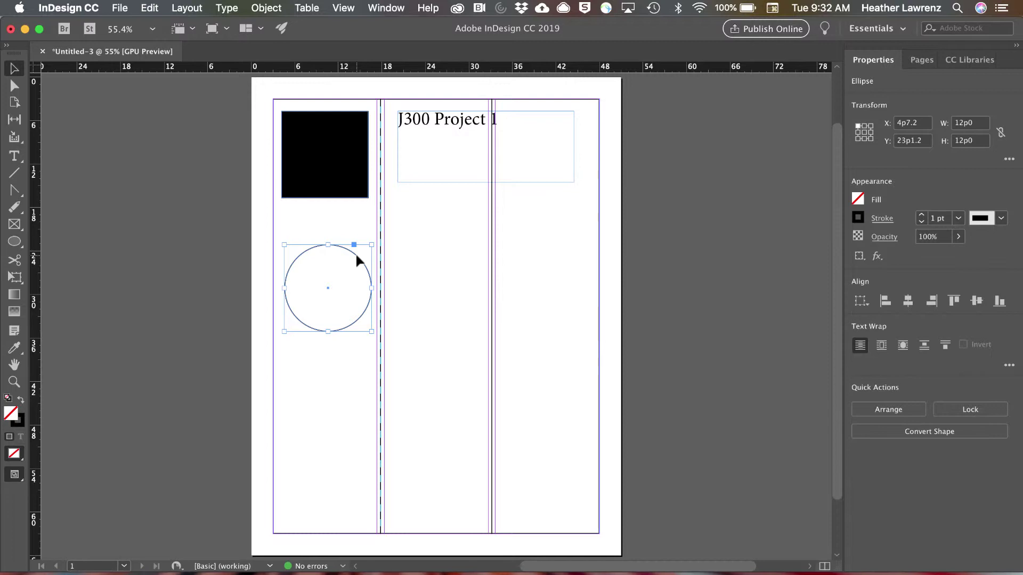
{"action": "left_click", "coordinate": [858, 200]}
{"action": "left_click", "coordinate": [717, 355]}
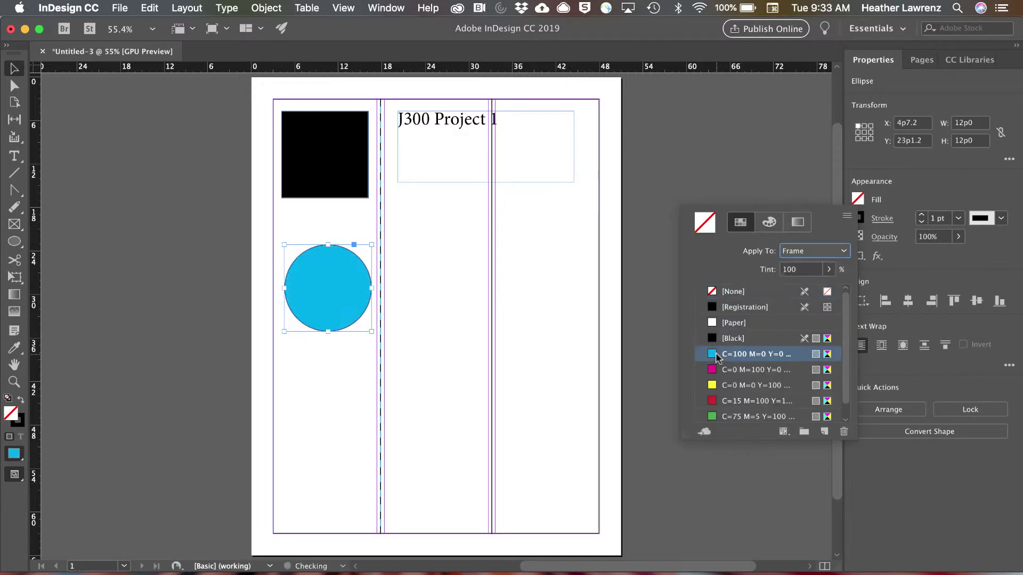
{"action": "left_click", "coordinate": [829, 270]}
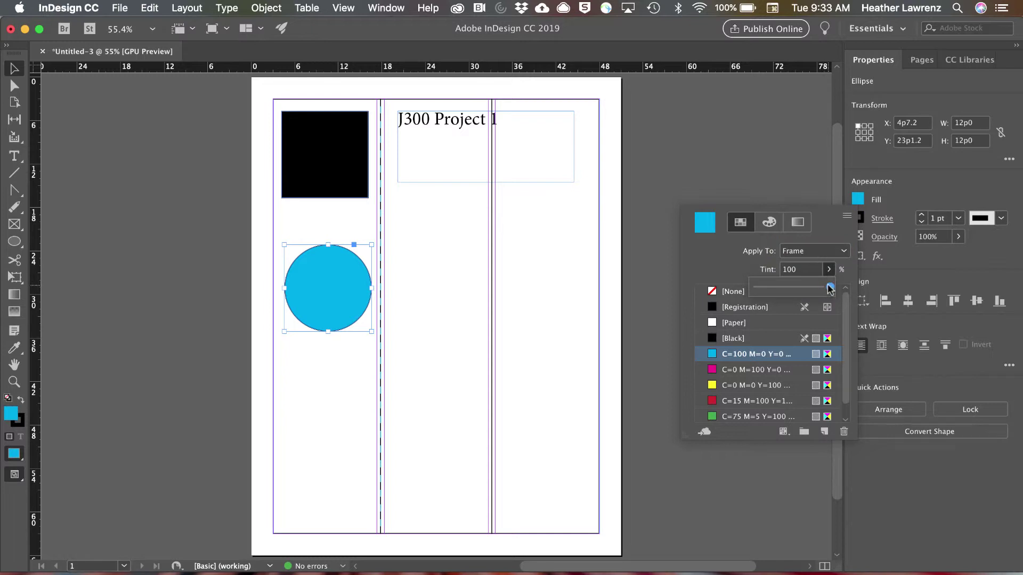
{"action": "left_click_drag", "start_coordinate": [830, 288], "coordinate": [772, 289]}
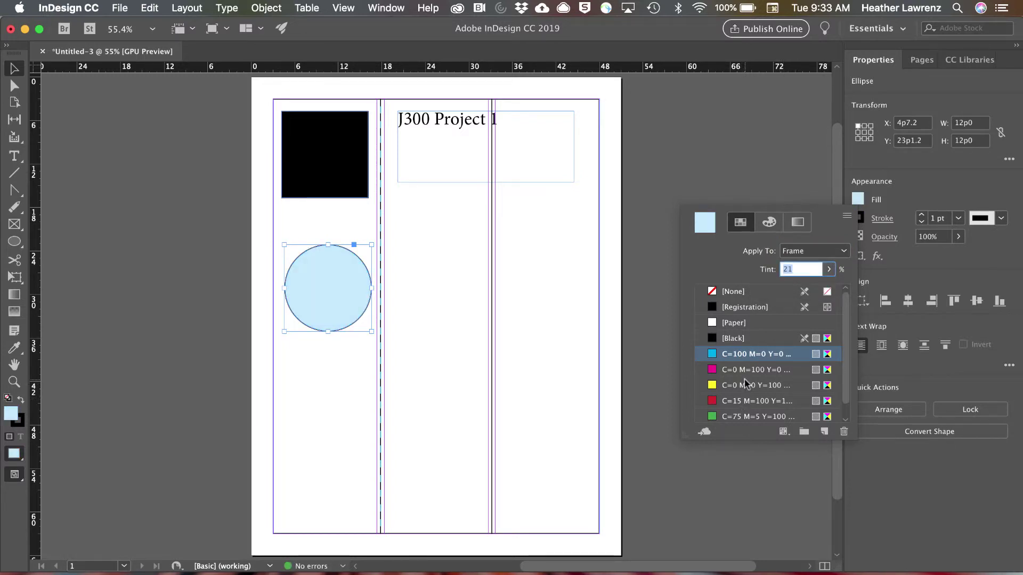
Save the 21% cyan tint as a new swatch in the Swatches list
{"action": "scroll", "coordinate": [746, 383], "scroll_direction": "down", "scroll_amount": 1}
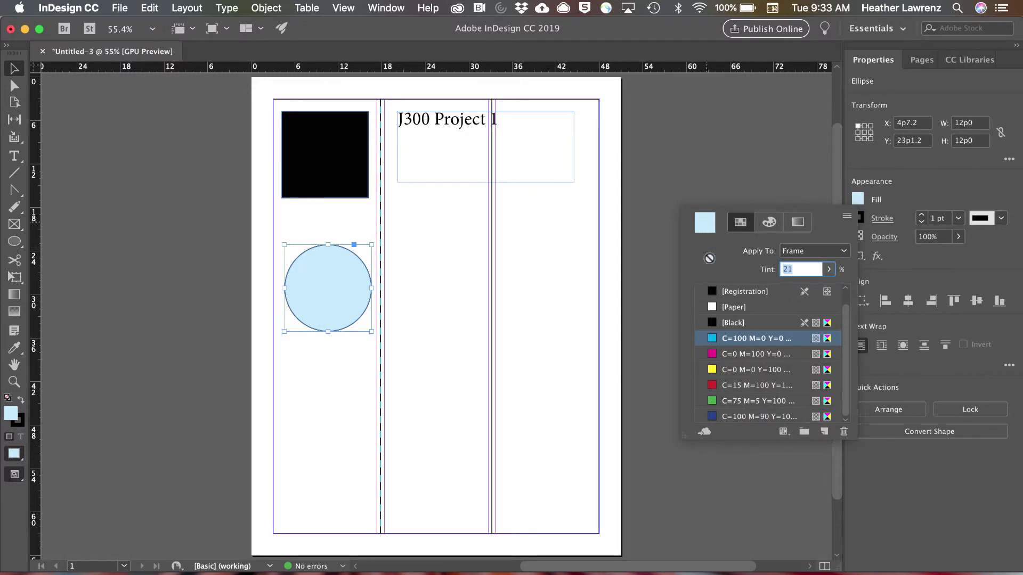
{"action": "scroll", "coordinate": [725, 325], "scroll_direction": "up", "scroll_amount": 1}
{"action": "left_click_drag", "start_coordinate": [720, 323], "coordinate": [722, 322]}
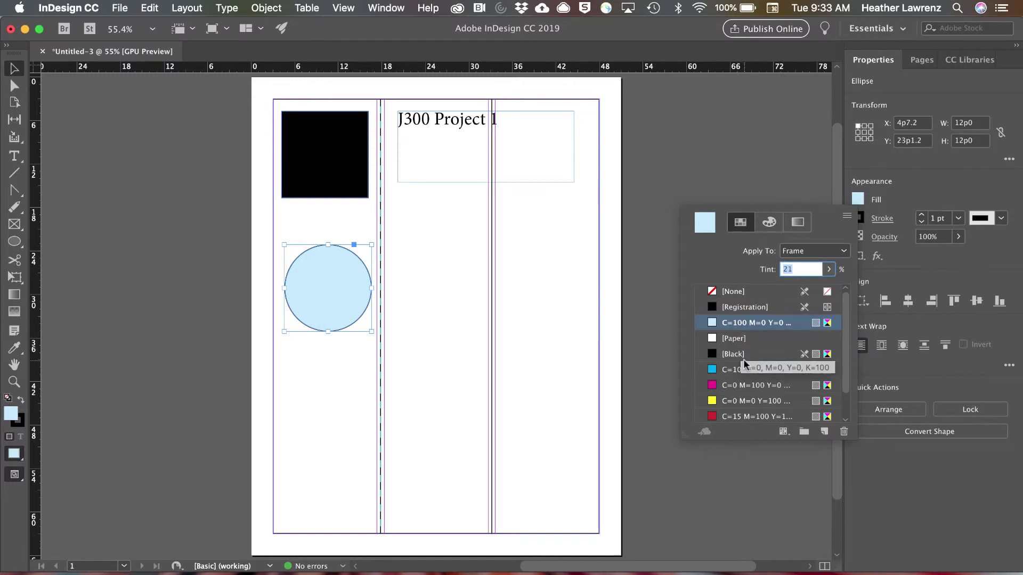
{"action": "left_click", "coordinate": [490, 124]}
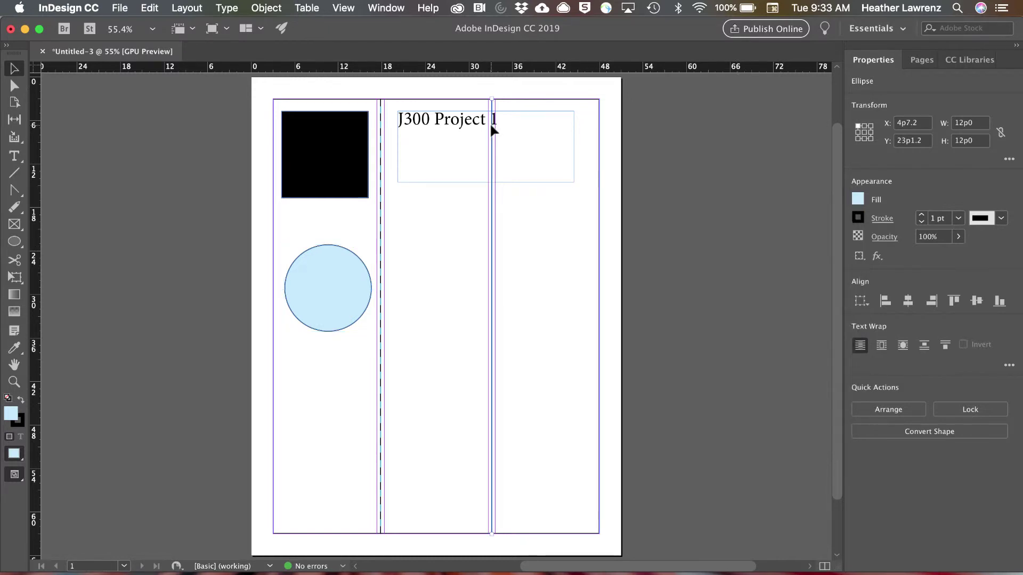
Give the 'J300 Project 1' heading text a 3 pt light cyan stroke
{"action": "double_click", "coordinate": [431, 125]}
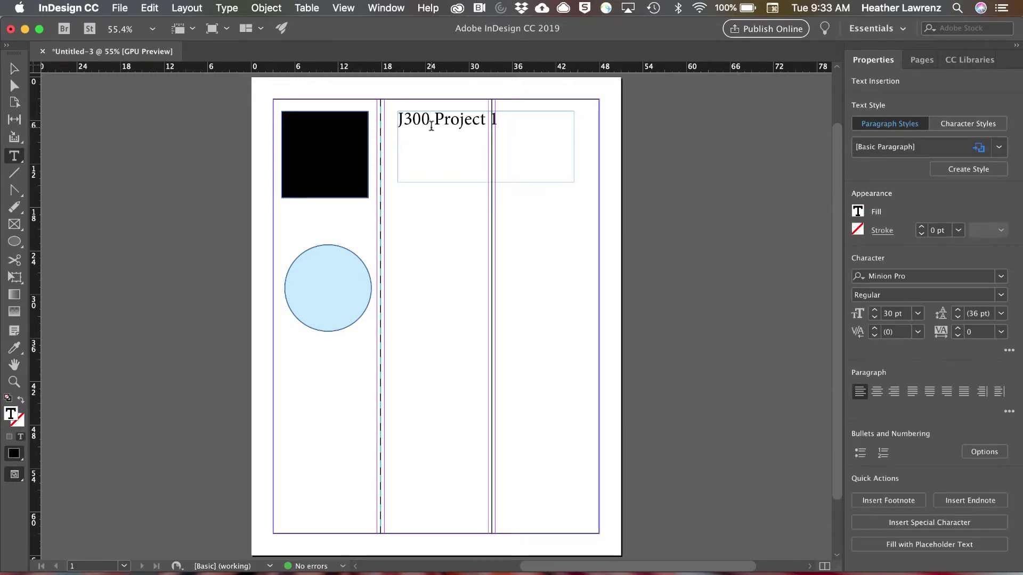
{"action": "triple_click", "coordinate": [400, 124]}
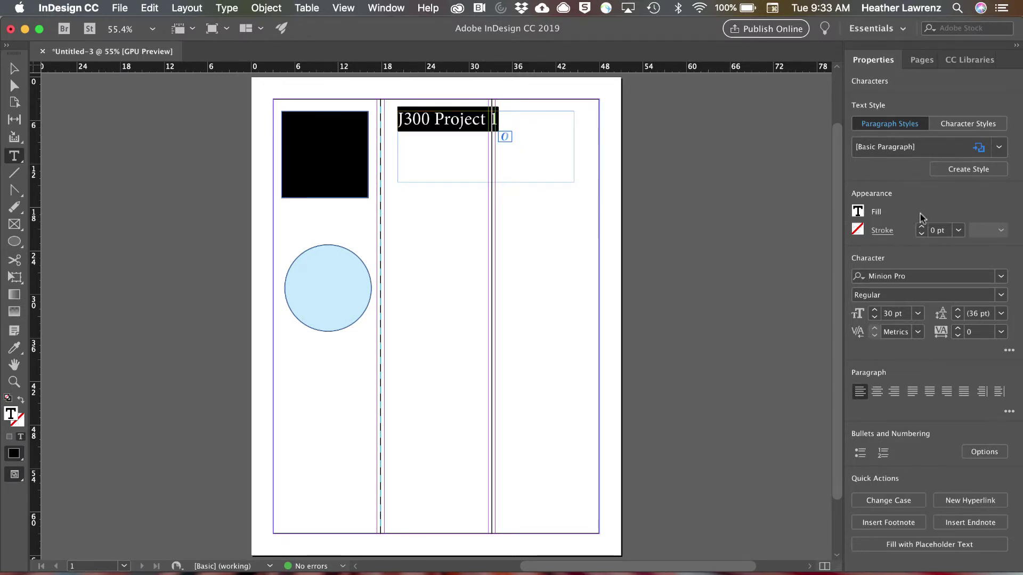
{"action": "left_click", "coordinate": [860, 213]}
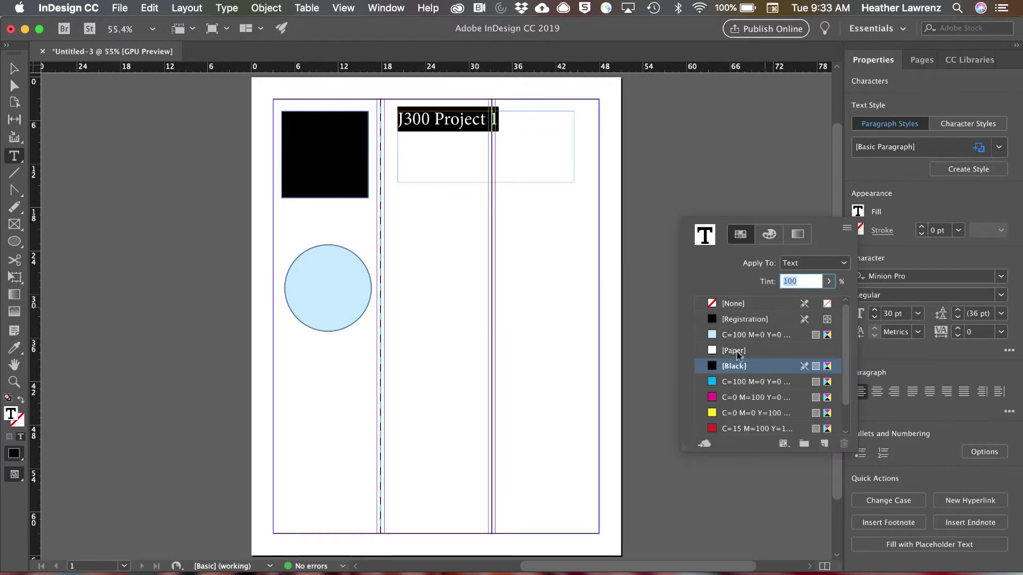
{"action": "left_click", "coordinate": [898, 208]}
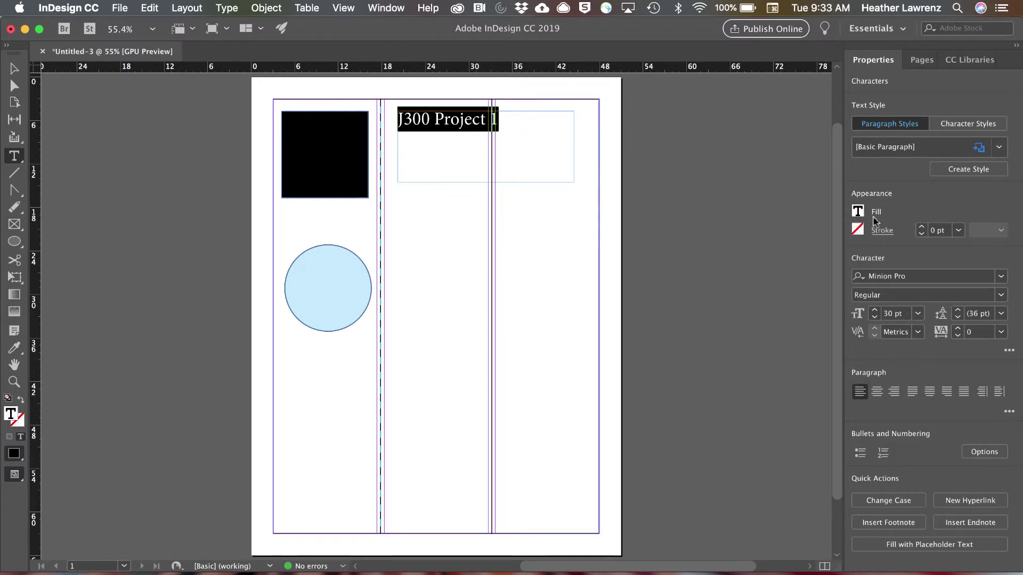
{"action": "left_click", "coordinate": [859, 230]}
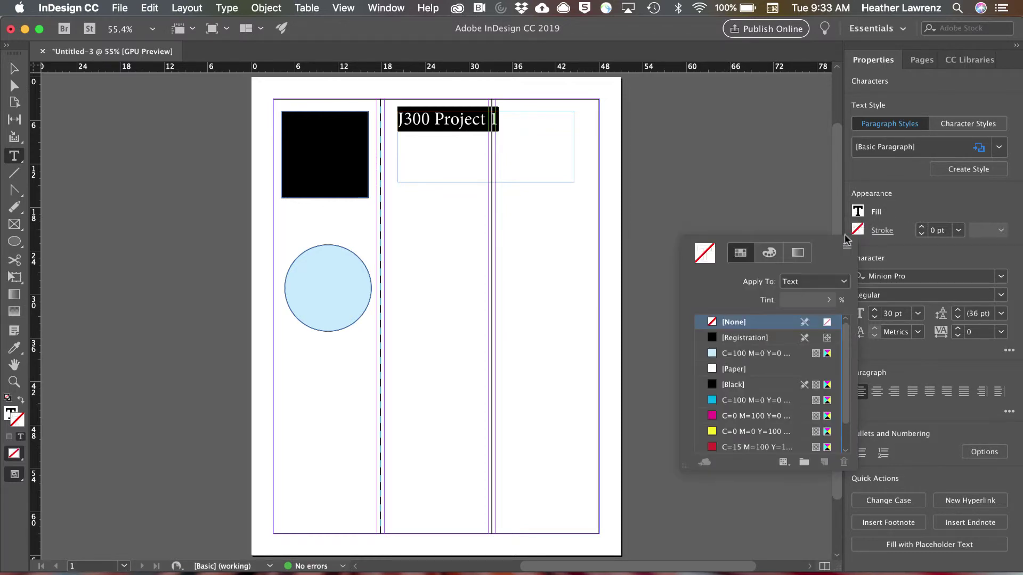
{"action": "left_click", "coordinate": [722, 355]}
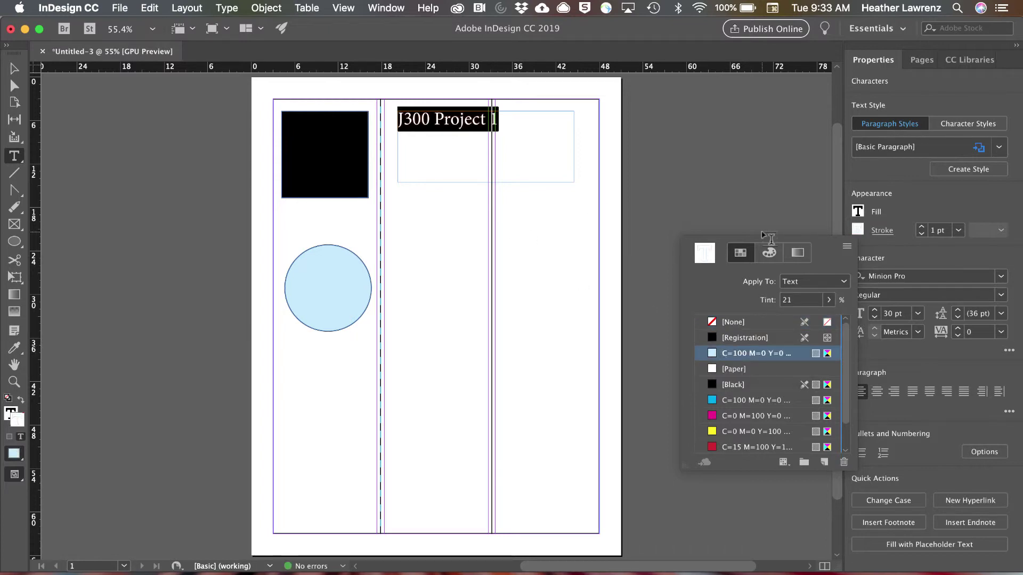
{"action": "left_click", "coordinate": [922, 230]}
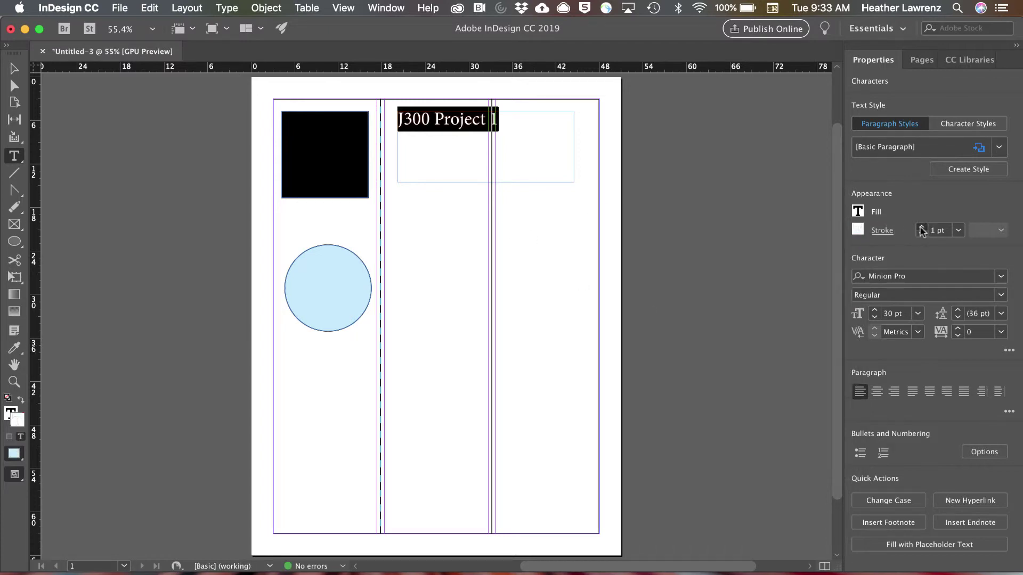
{"action": "left_click", "coordinate": [921, 228]}
{"action": "left_click", "coordinate": [922, 228]}
{"action": "key", "text": "super+equal"}
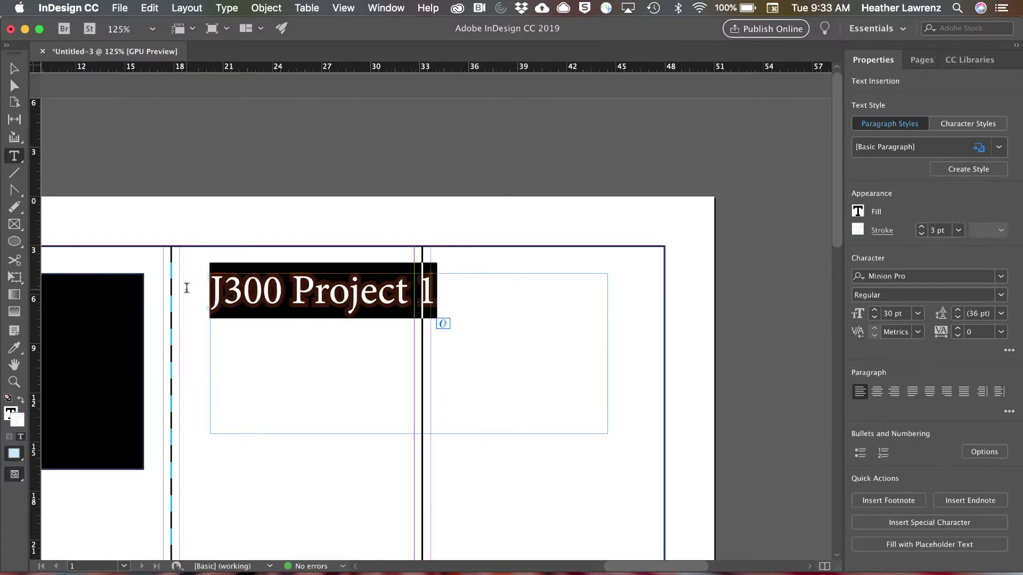
{"action": "left_click", "coordinate": [282, 292]}
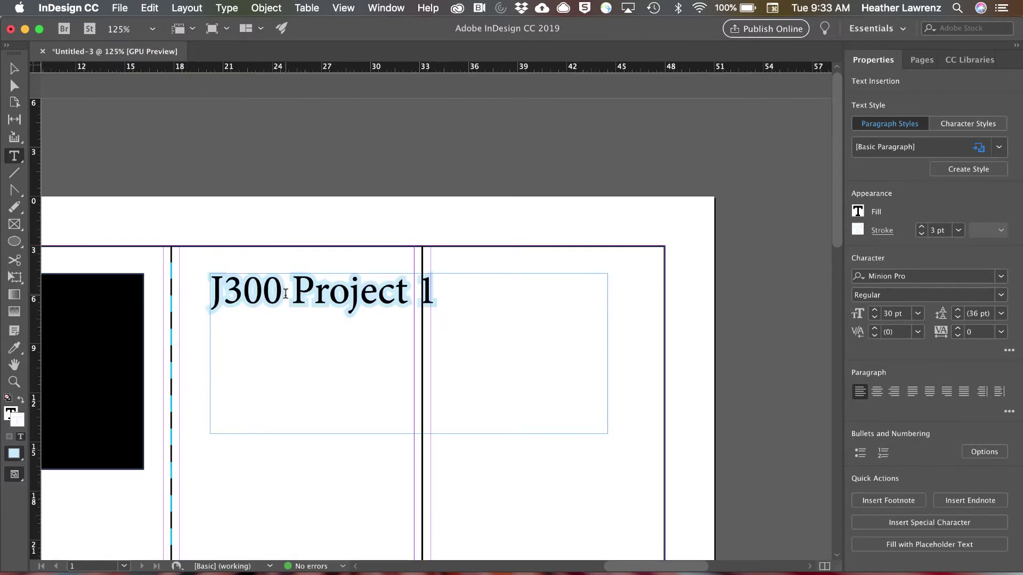
Duplicate the black square and place the copy to its right
{"action": "left_click", "coordinate": [21, 69]}
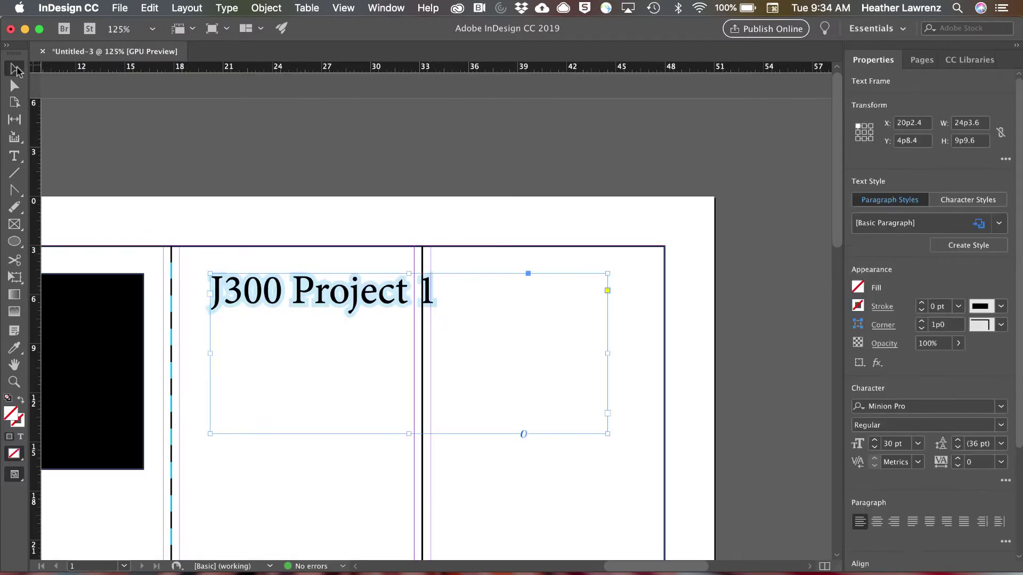
{"action": "scroll", "coordinate": [84, 285], "scroll_direction": "down", "scroll_amount": 3}
{"action": "scroll", "coordinate": [84, 285], "scroll_direction": "left", "scroll_amount": 5}
{"action": "left_click", "coordinate": [307, 234]}
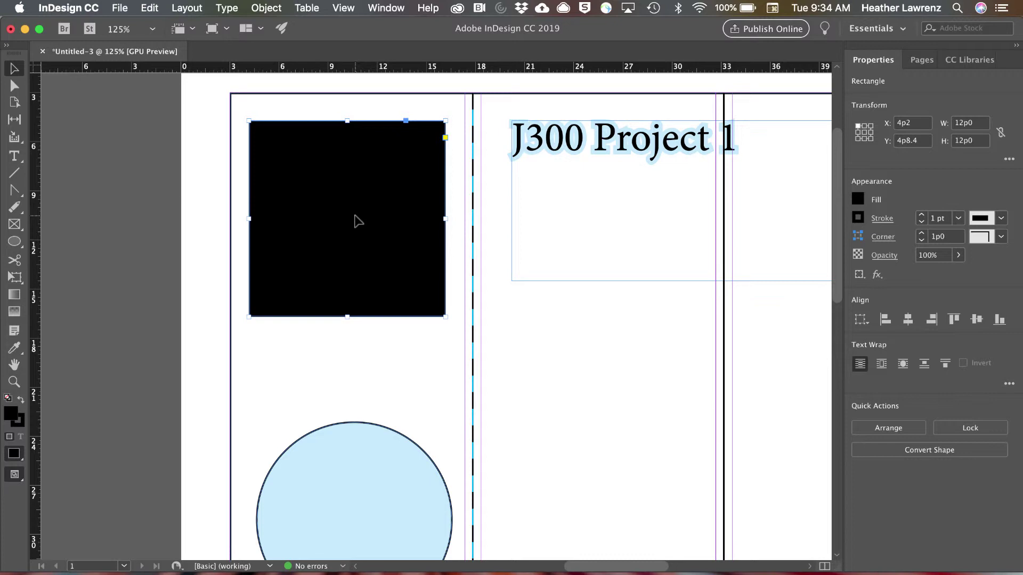
{"action": "left_click_drag", "start_coordinate": [358, 221], "coordinate": [561, 215]}
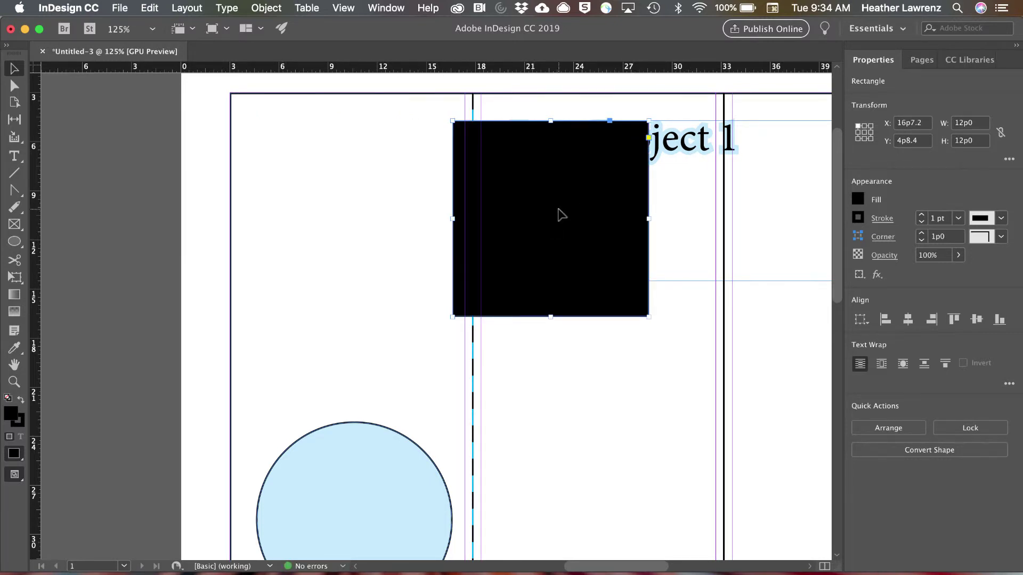
{"action": "key", "text": "super+z"}
{"action": "left_click_drag", "start_coordinate": [400, 210], "coordinate": [614, 210]}
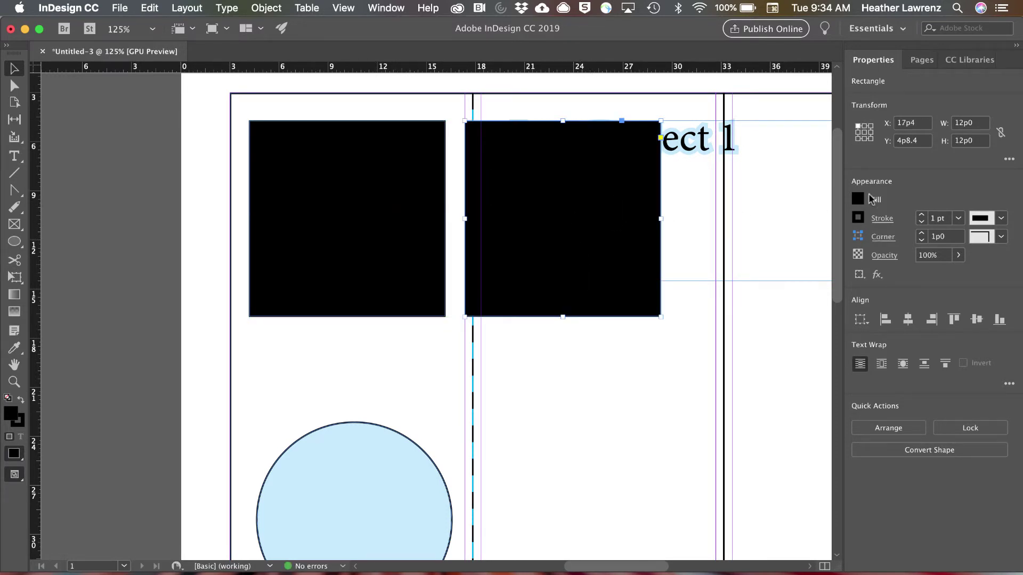
Set the duplicate square's fill tint to 50%
{"action": "left_click", "coordinate": [858, 200]}
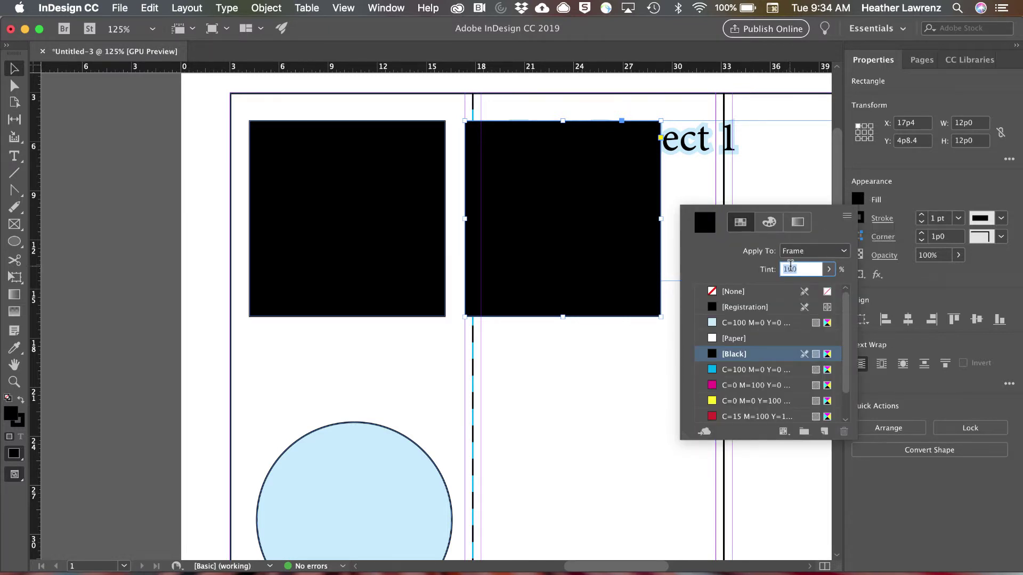
{"action": "type", "text": "50"}
{"action": "key", "text": "Return"}
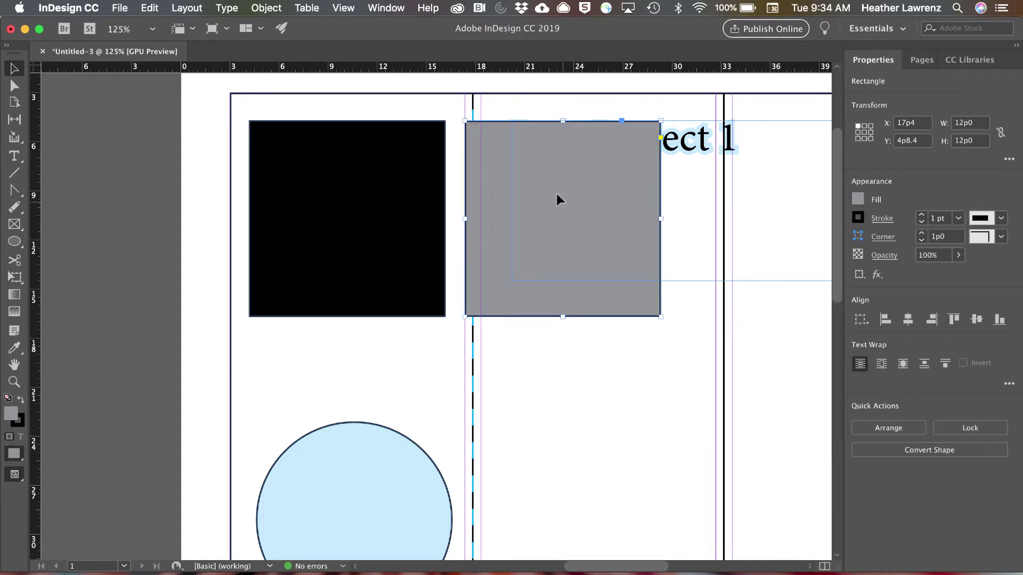
Set the original black square's opacity to 50% so it appears grey
{"action": "left_click", "coordinate": [381, 205]}
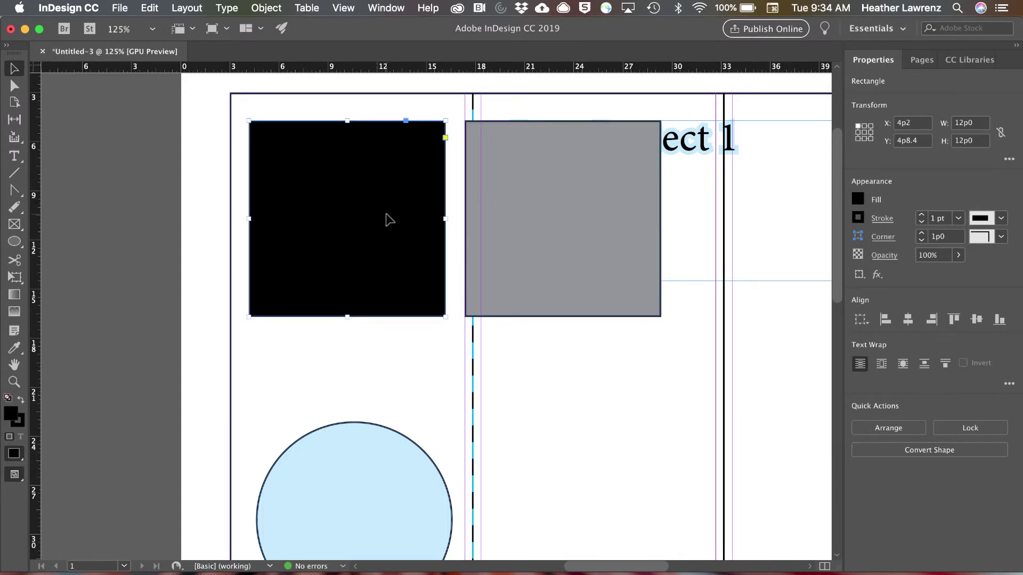
{"action": "left_click", "coordinate": [939, 255]}
{"action": "type", "text": "50"}
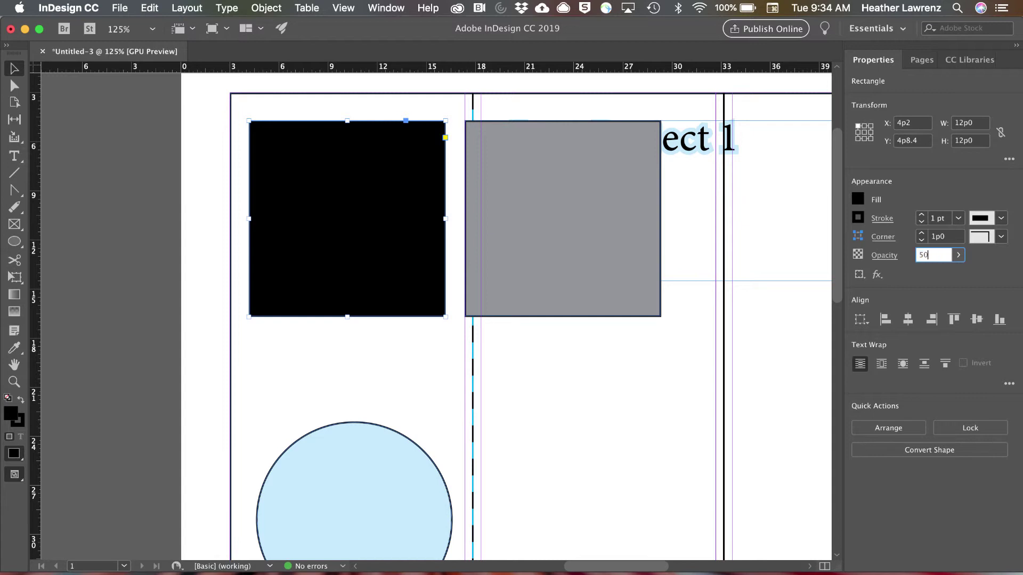
{"action": "key", "text": "Return"}
{"action": "key", "text": "super+shift+a"}
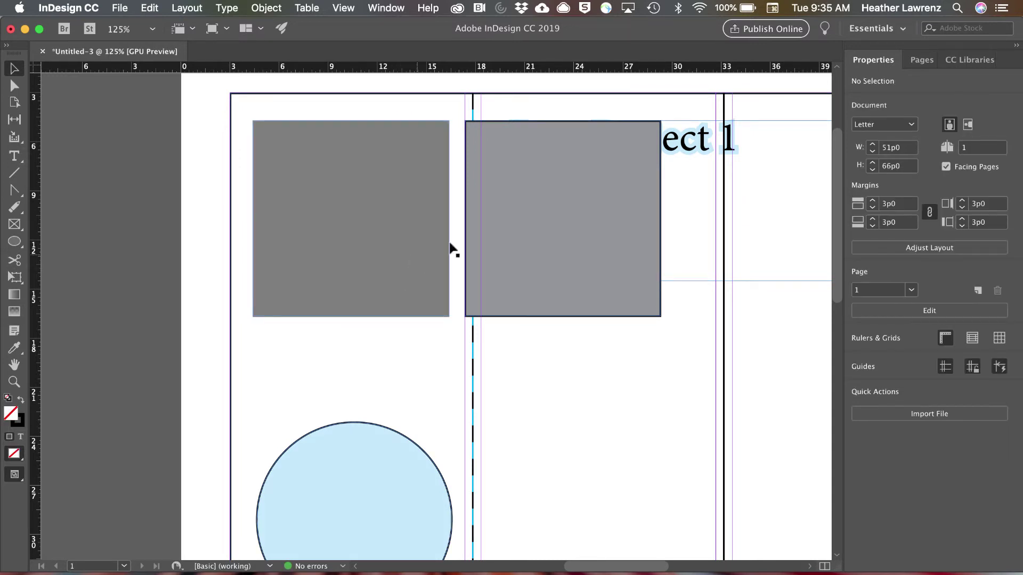
{"action": "left_click", "coordinate": [341, 215]}
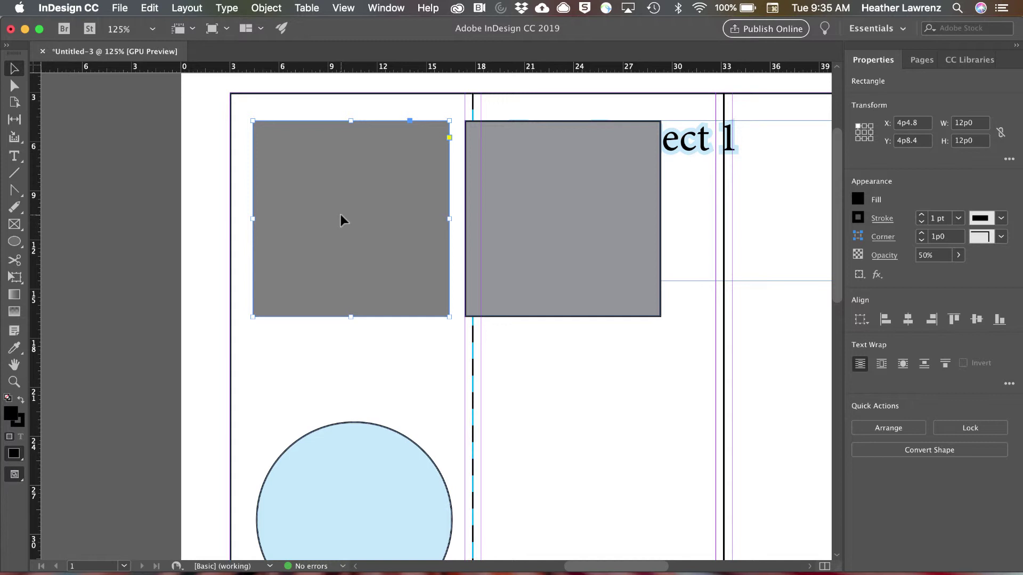
{"action": "left_click", "coordinate": [445, 360]}
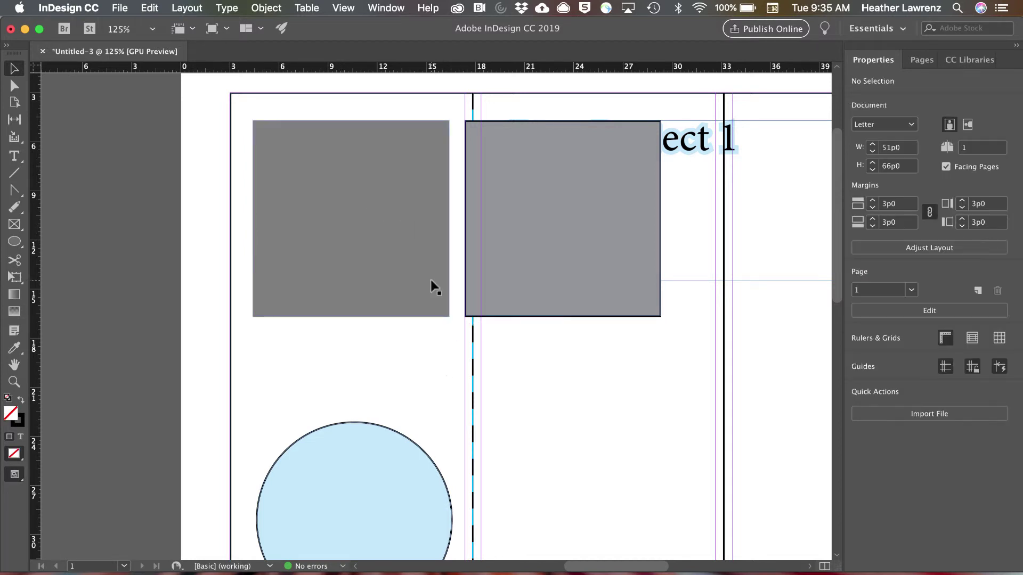
{"action": "left_click", "coordinate": [426, 179]}
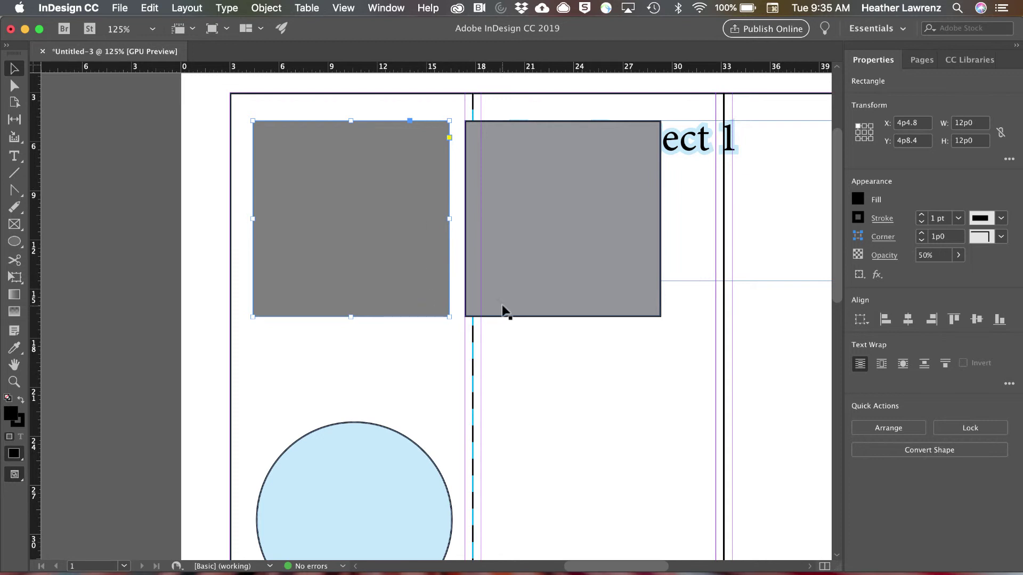
Place the tinted square below the heading and return the translucent square to the top left
{"action": "left_click", "coordinate": [541, 186]}
{"action": "left_click_drag", "start_coordinate": [395, 225], "coordinate": [306, 367]}
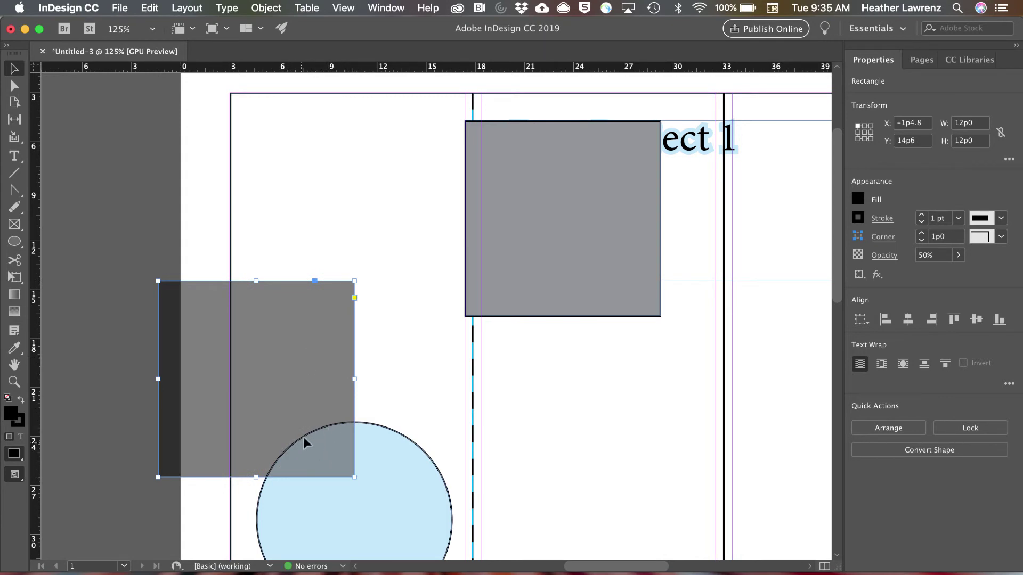
{"action": "left_click_drag", "start_coordinate": [533, 203], "coordinate": [436, 414]}
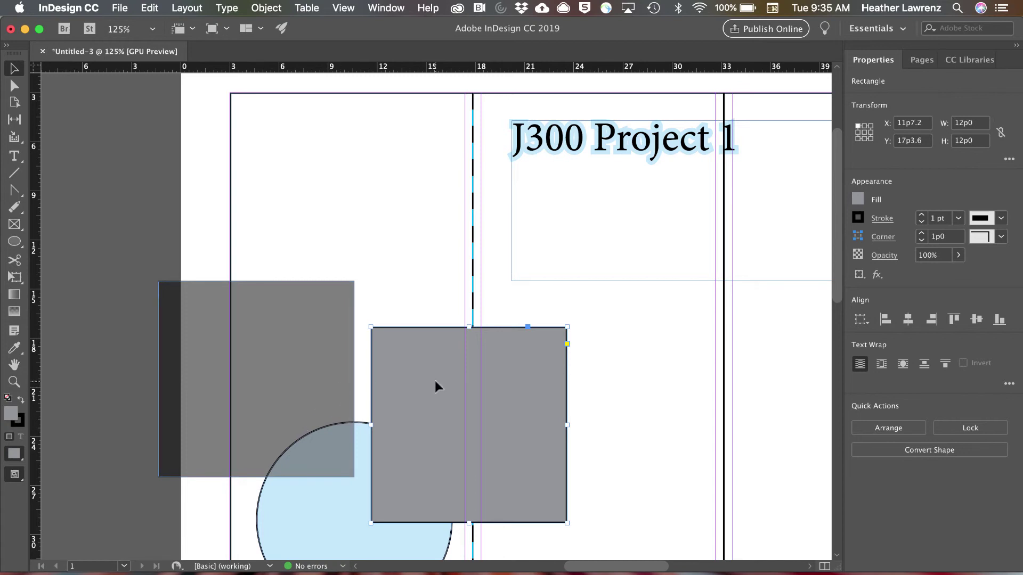
{"action": "left_click_drag", "start_coordinate": [326, 319], "coordinate": [423, 158]}
{"action": "left_click_drag", "start_coordinate": [427, 370], "coordinate": [555, 351]}
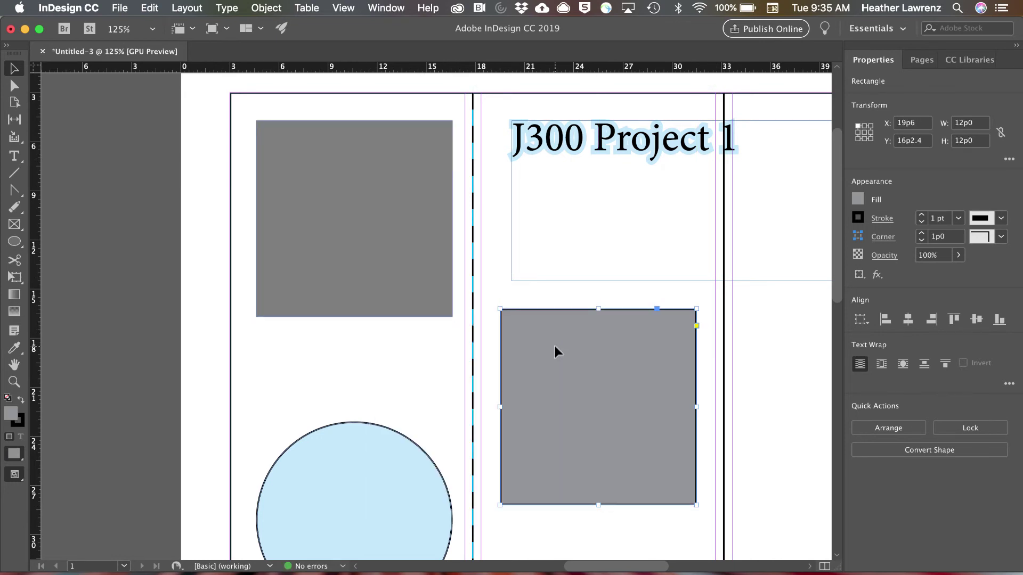
Show the Effects panel beside the heading, target the square's fill, and list the fx effects
{"action": "left_click", "coordinate": [387, 7]}
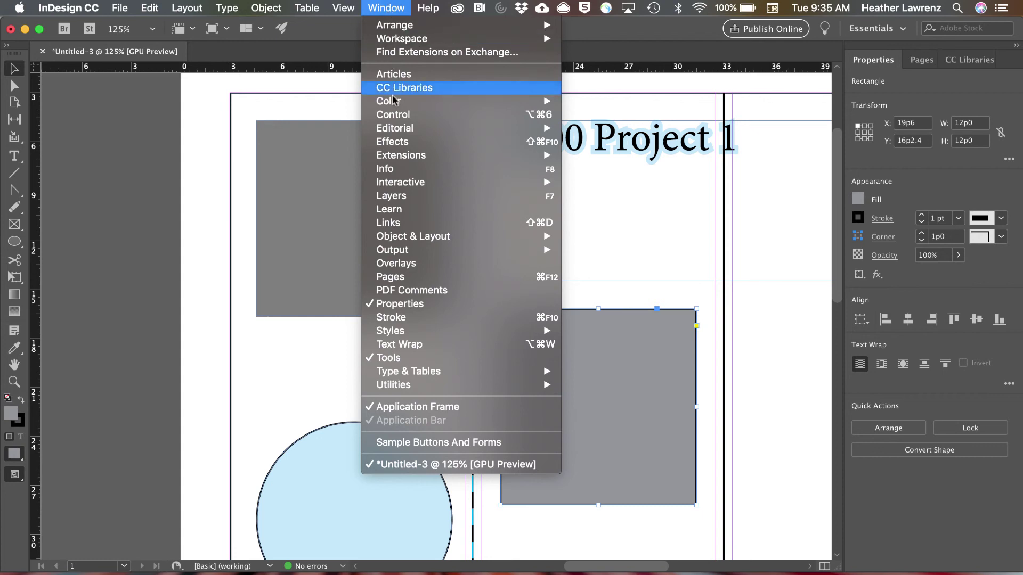
{"action": "left_click", "coordinate": [396, 141]}
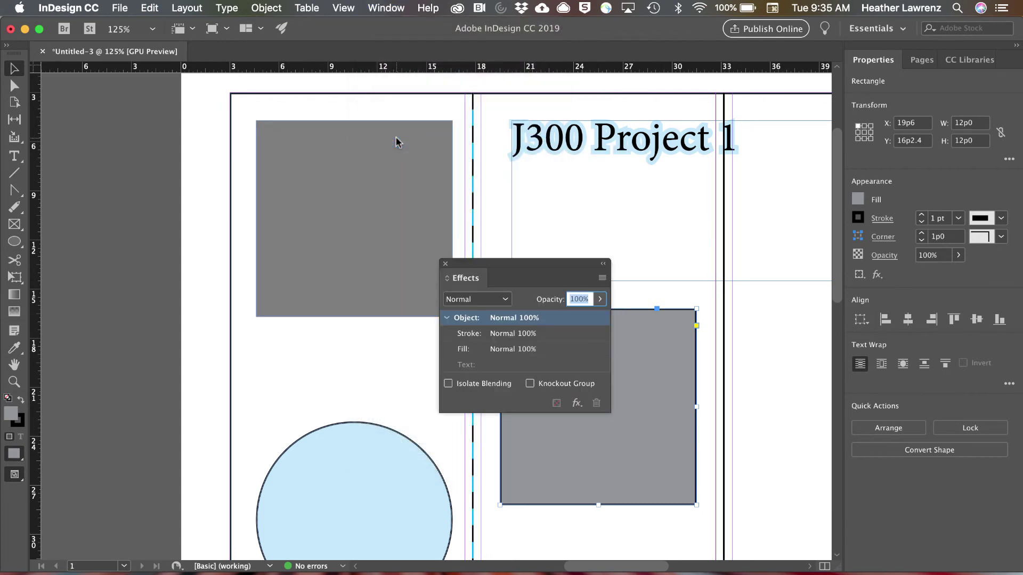
{"action": "left_click_drag", "start_coordinate": [495, 266], "coordinate": [552, 119]}
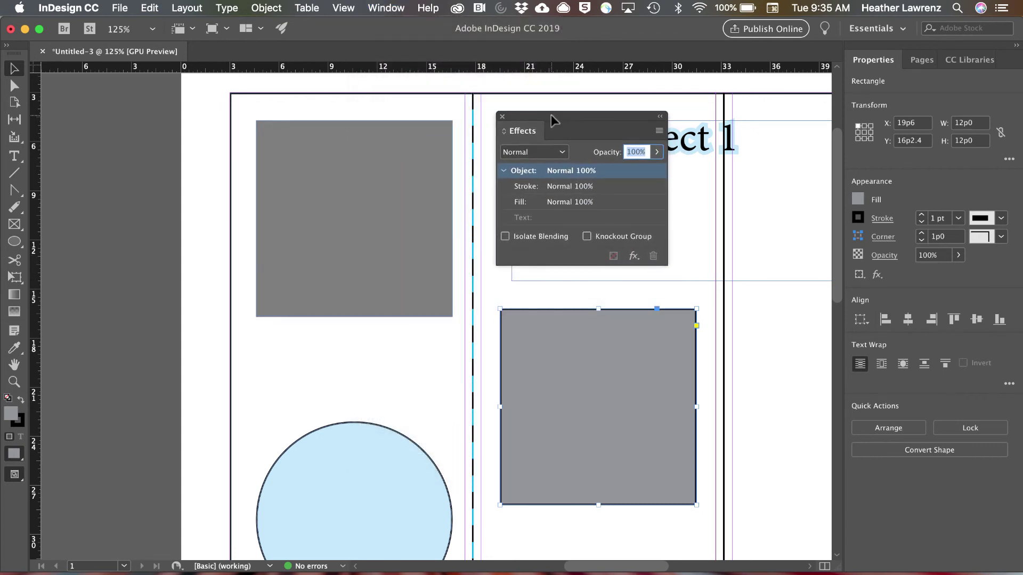
{"action": "left_click", "coordinate": [533, 186]}
{"action": "left_click", "coordinate": [529, 203]}
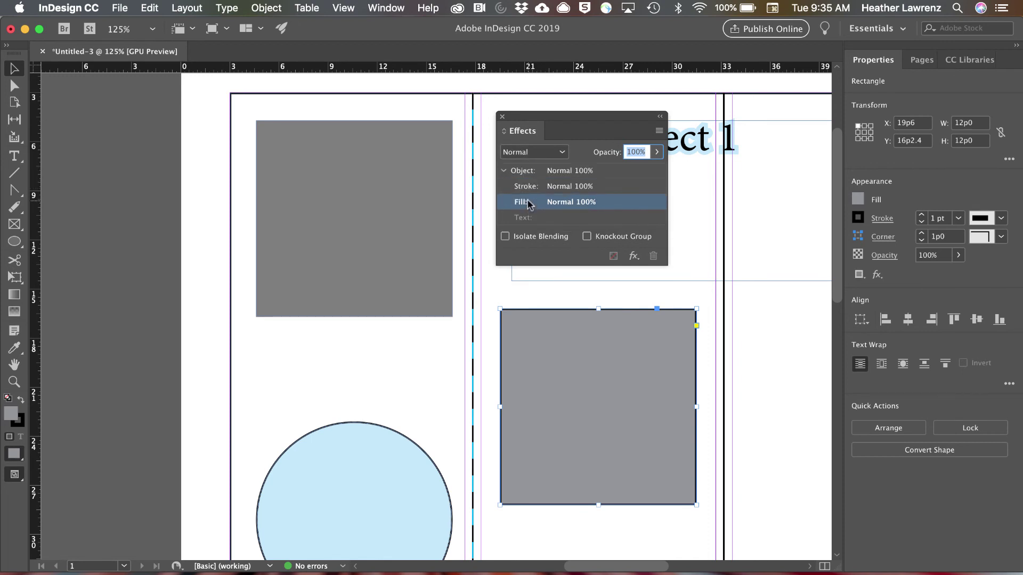
{"action": "left_click", "coordinate": [633, 257]}
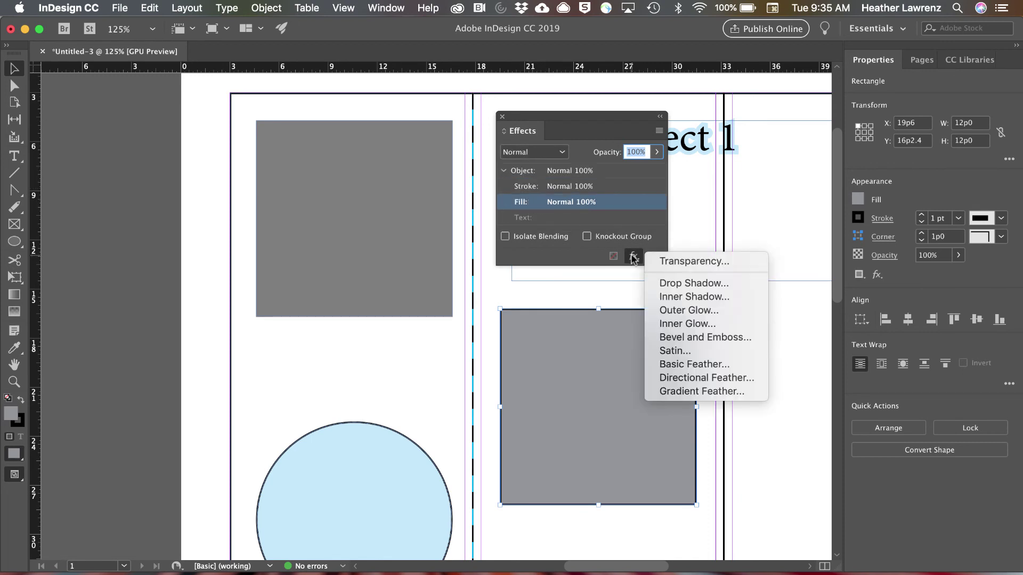